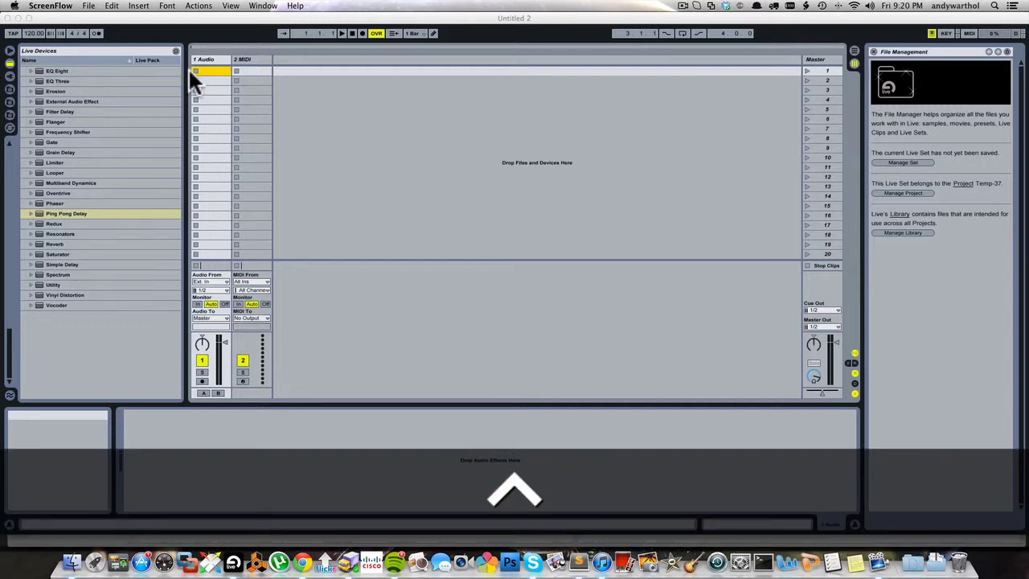
Replace the MIDI track with a second audio track and widen both audio tracks.
{"action": "left_click", "coordinate": [193, 71]}
{"action": "left_click", "coordinate": [246, 59]}
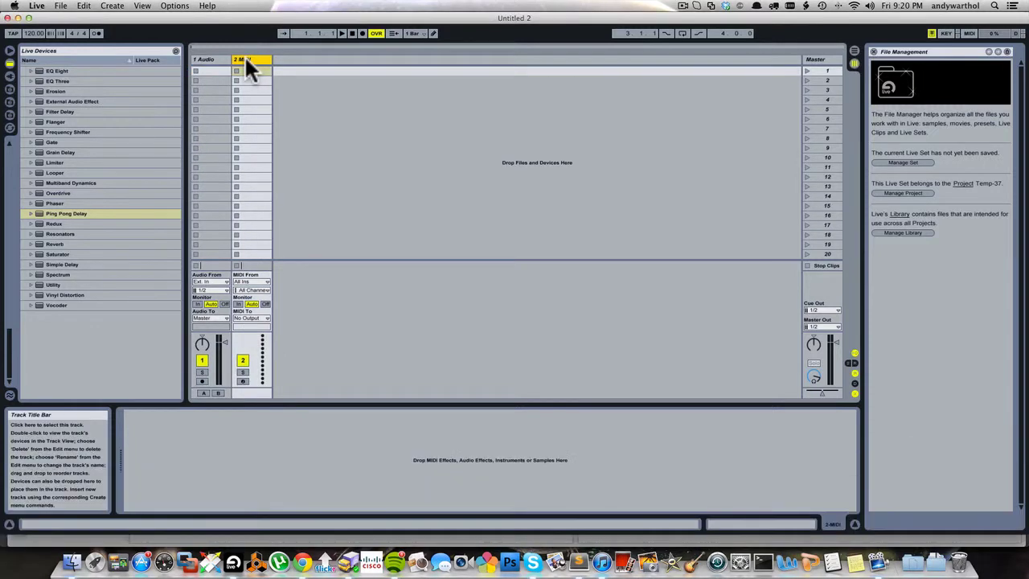
{"action": "key", "text": "Delete"}
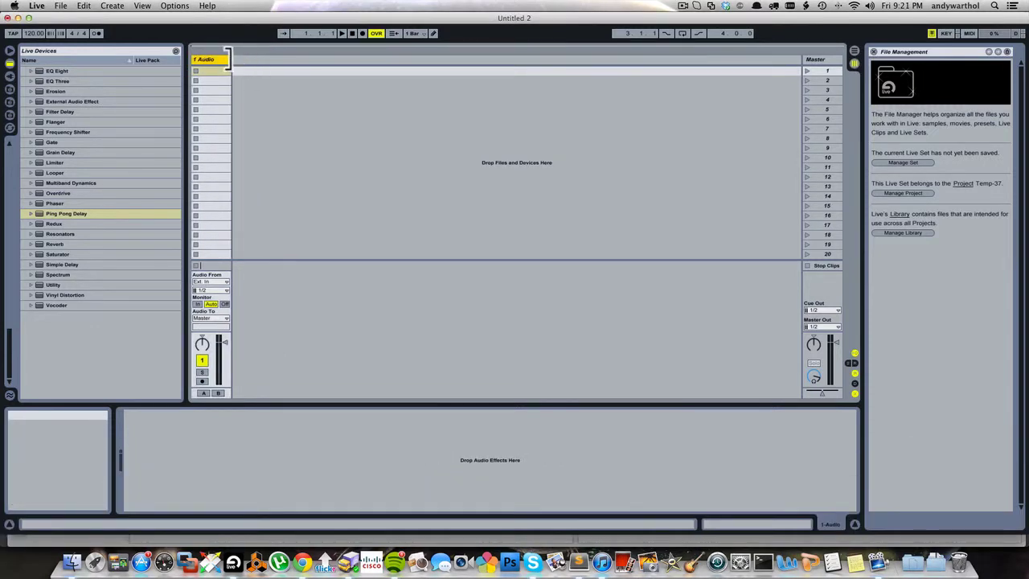
{"action": "key", "text": "super+t"}
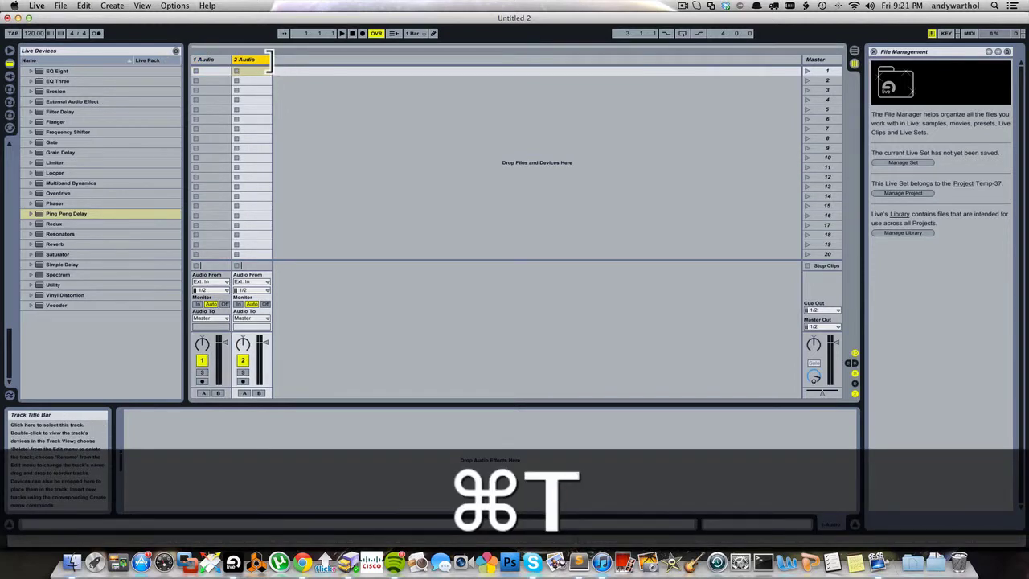
{"action": "left_click_drag", "start_coordinate": [270, 58], "coordinate": [374, 59]}
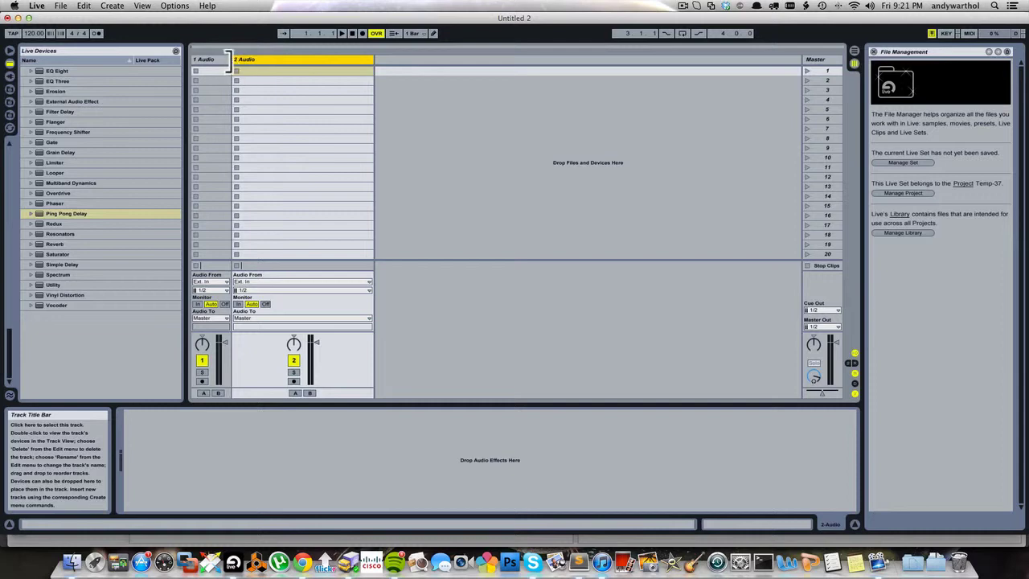
{"action": "left_click_drag", "start_coordinate": [230, 63], "coordinate": [312, 63]}
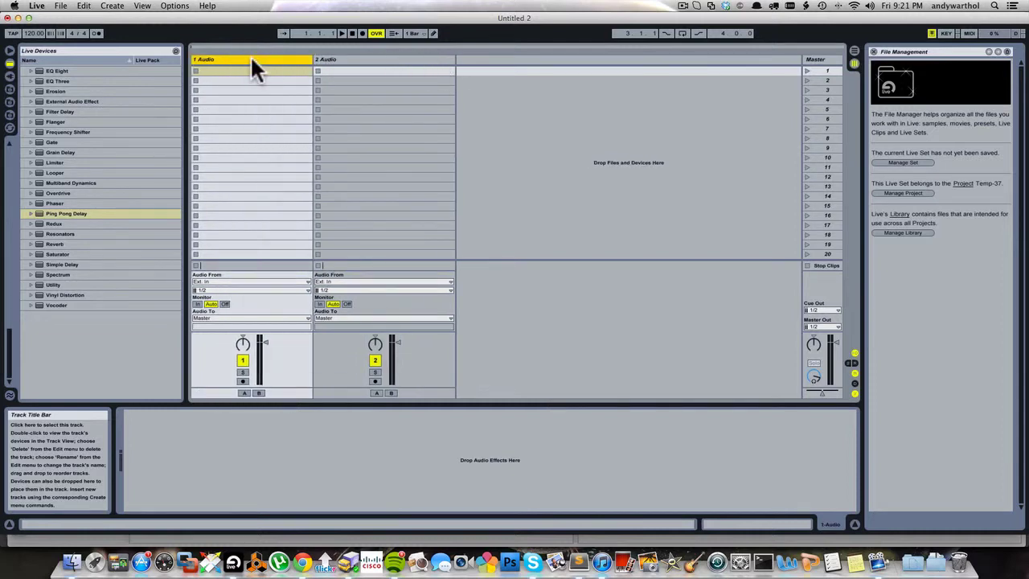
Rename the first audio track Deck A and the second one Deck B.
{"action": "key", "text": "super+r"}
{"action": "type", "text": "Deck A"}
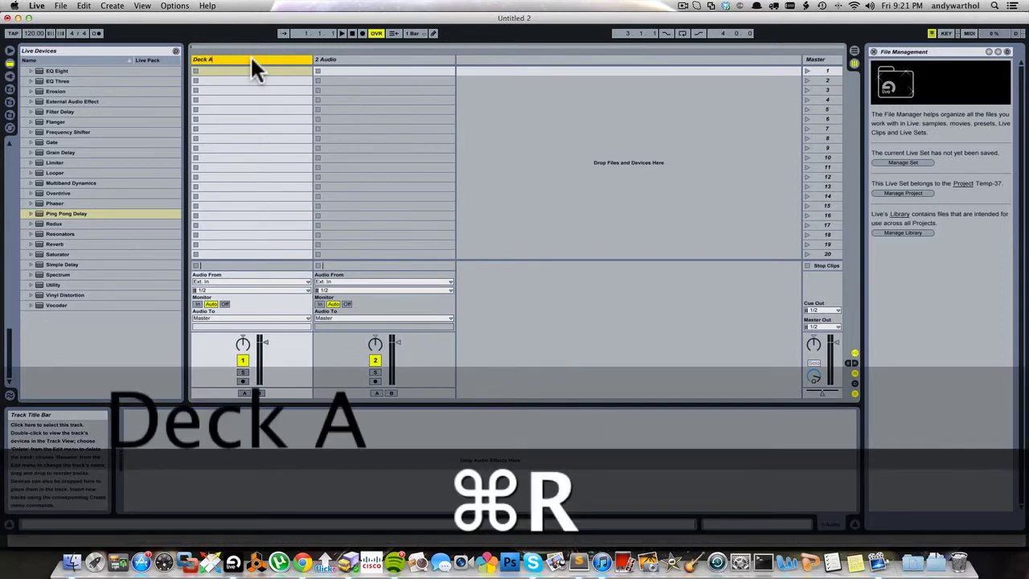
{"action": "key", "text": "Tab"}
{"action": "type", "text": "Deck"}
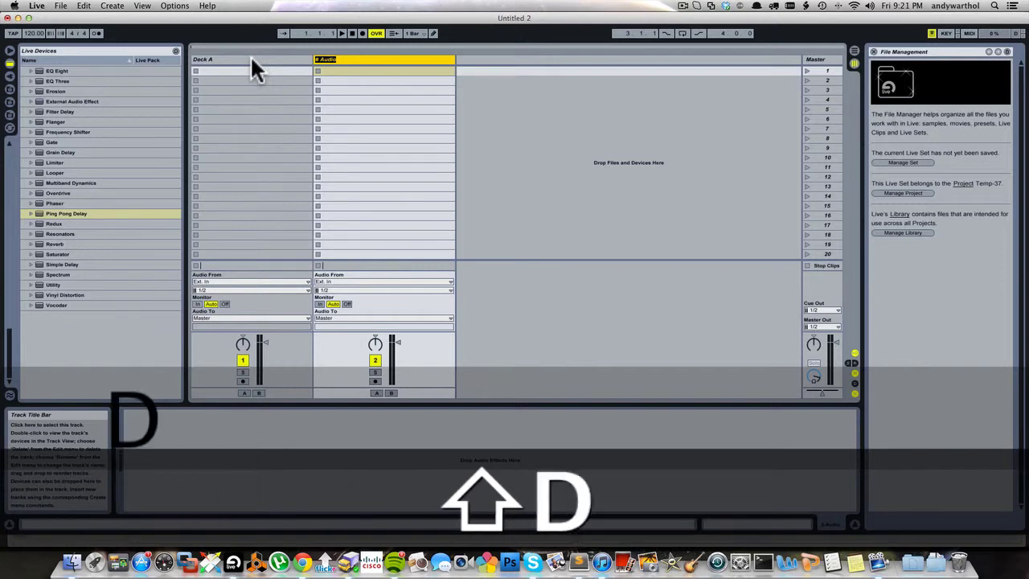
{"action": "type", "text": " B"}
{"action": "key", "text": "Return"}
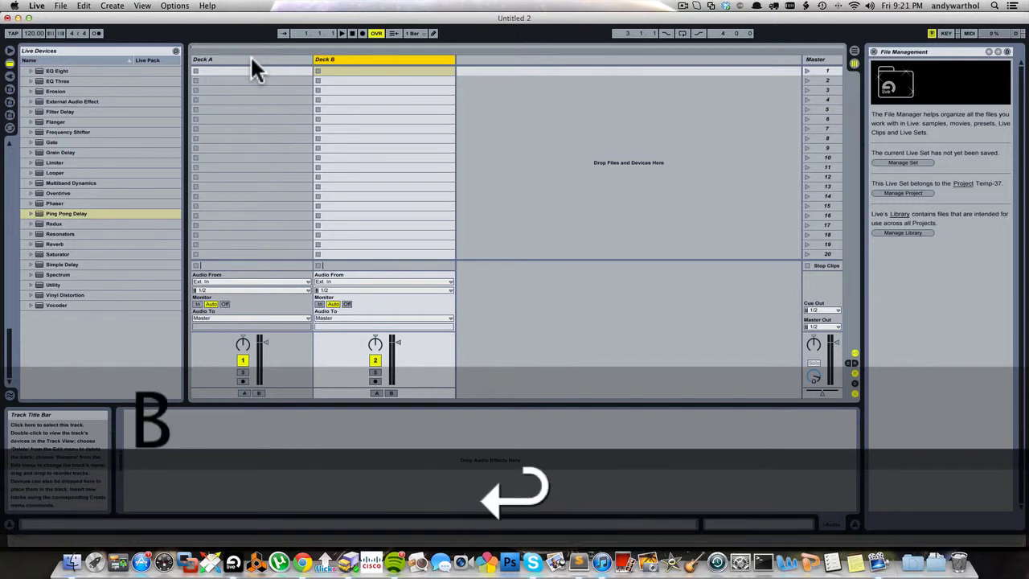
Set the Default Warp Mode to Complex in the Record, Warp and Launch preferences, and close the preferences.
{"action": "left_click", "coordinate": [37, 6]}
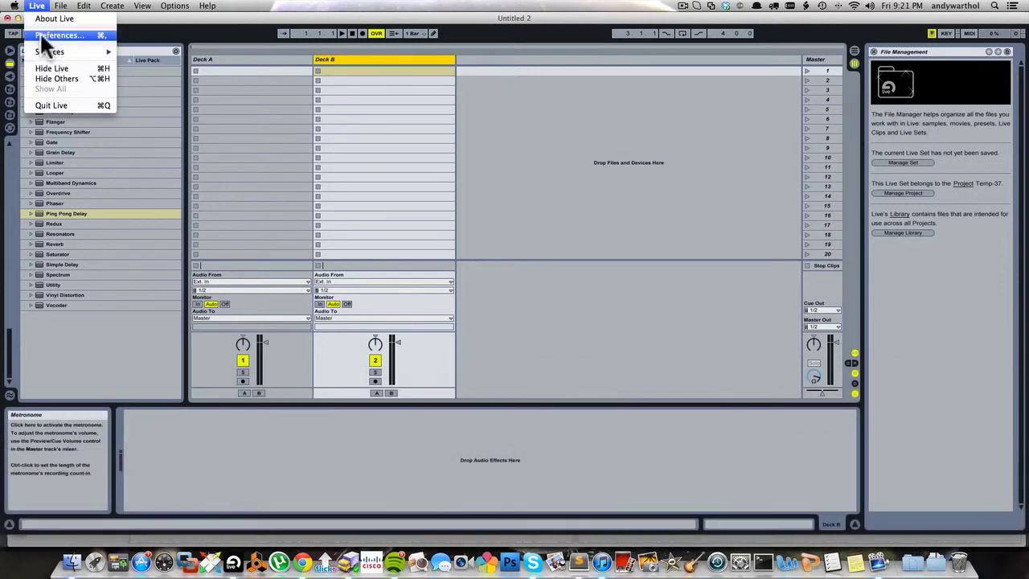
{"action": "left_click", "coordinate": [40, 34]}
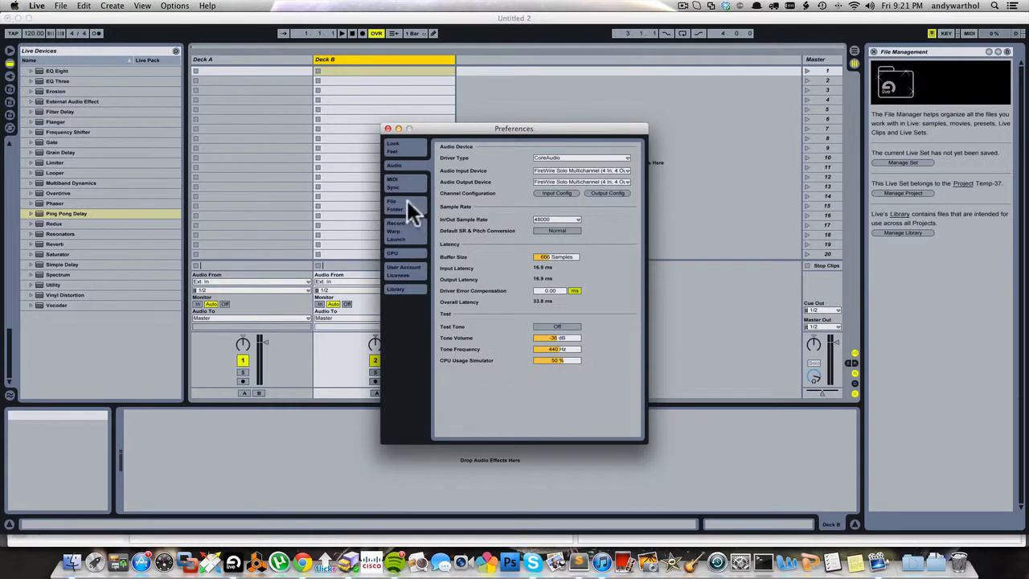
{"action": "key", "text": "ctrl"}
{"action": "left_click", "coordinate": [411, 230]}
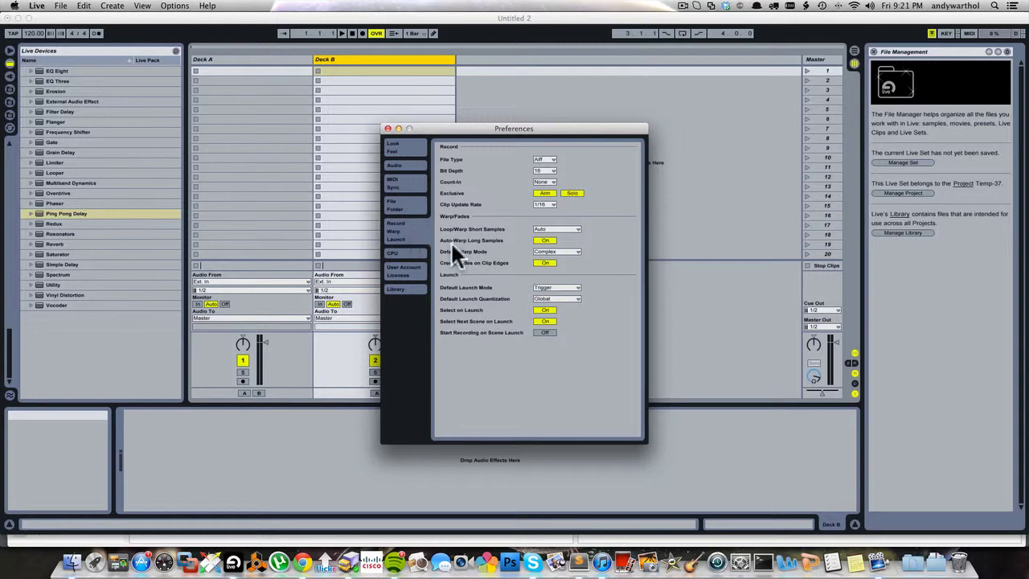
{"action": "mouse_move", "coordinate": [450, 248]}
{"action": "left_click", "coordinate": [546, 251]}
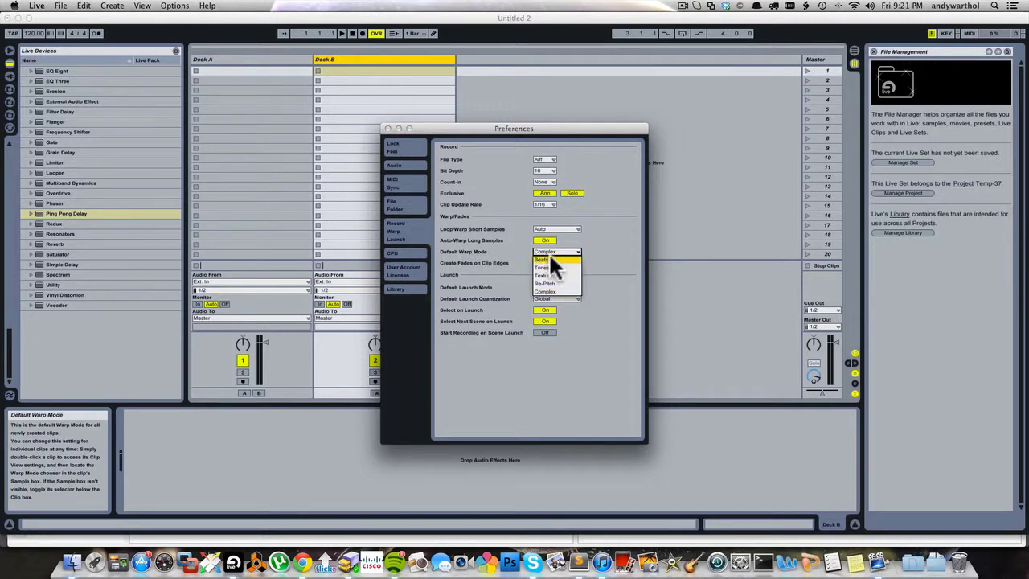
{"action": "left_click", "coordinate": [552, 291]}
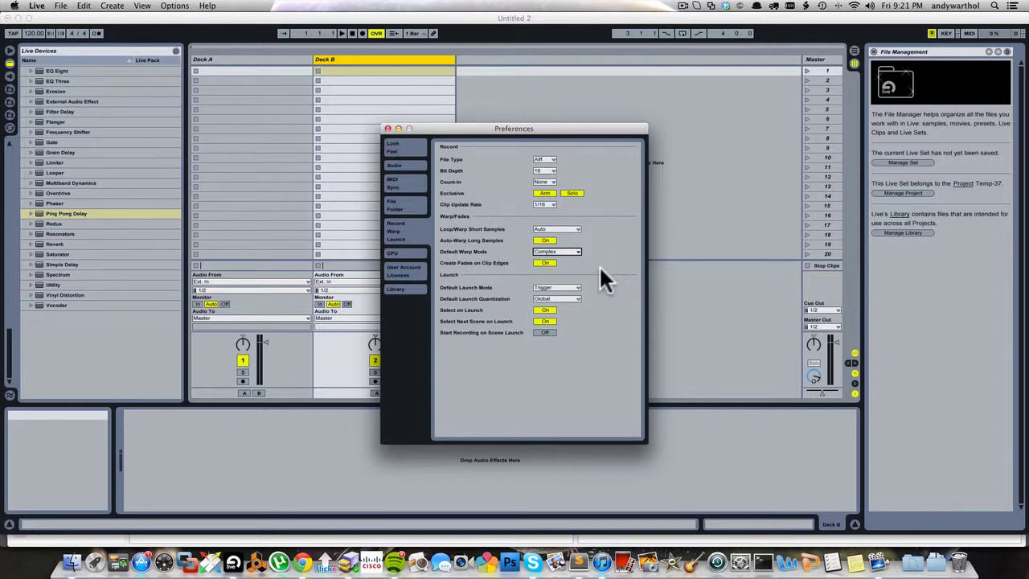
{"action": "left_click", "coordinate": [573, 262]}
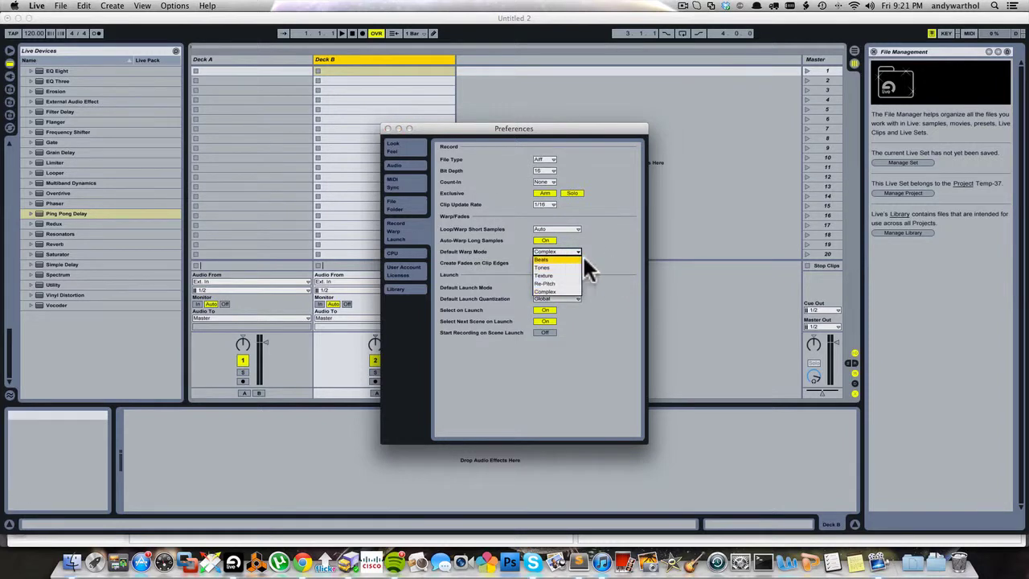
{"action": "left_click", "coordinate": [609, 257]}
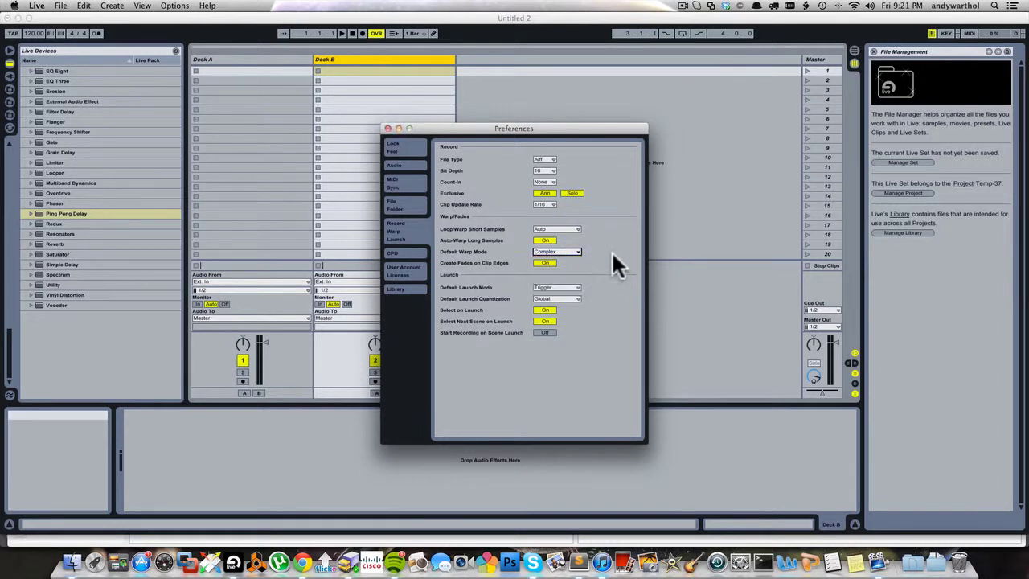
{"action": "left_click", "coordinate": [388, 129]}
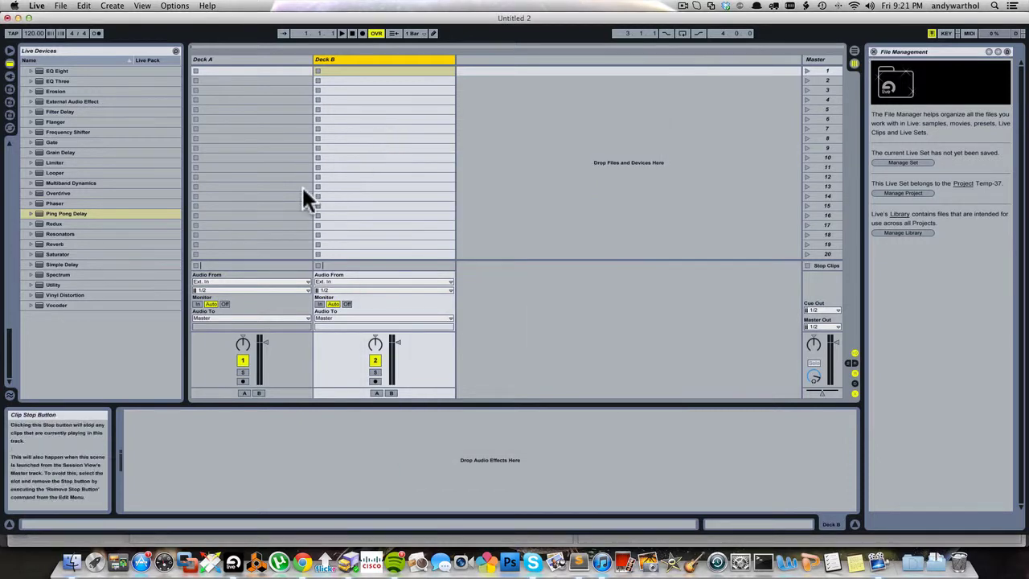
From iTunes, load "2 After 909/Intergalactic Autobahn (Acapella)" into Deck A's first slot and "17 Ways To Break My Heart" into Deck B's.
{"action": "key", "text": "super+Tab"}
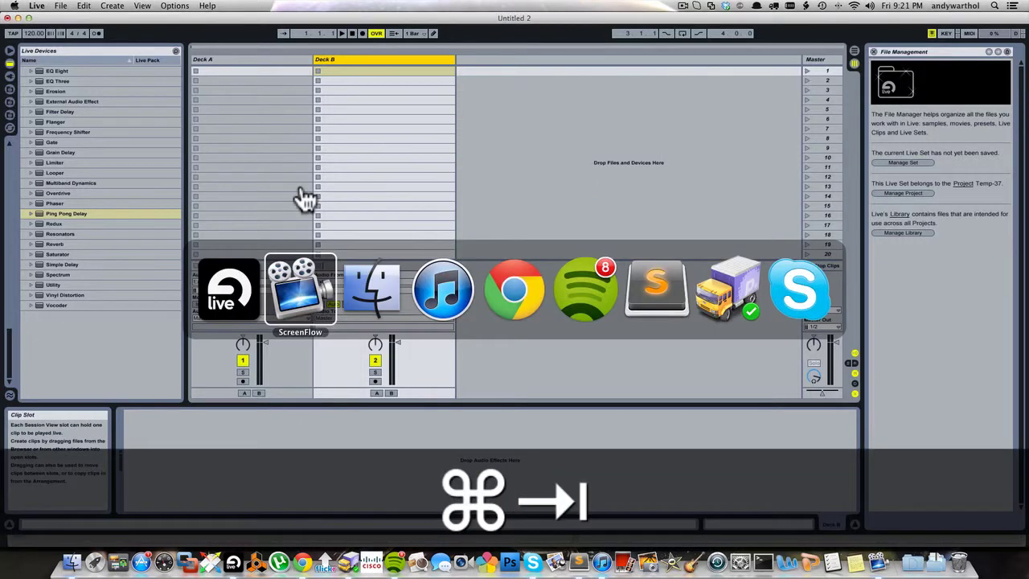
{"action": "key", "text": "super+Tab"}
{"action": "key", "text": "super+Tab"}
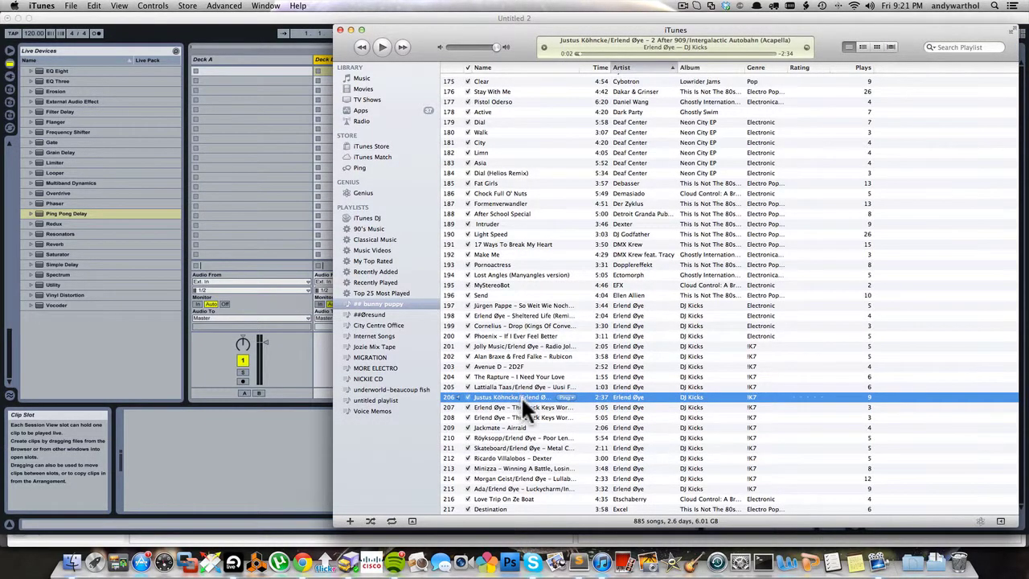
{"action": "left_click_drag", "start_coordinate": [495, 397], "coordinate": [208, 65]}
{"action": "left_click_drag", "start_coordinate": [409, 32], "coordinate": [582, 33]}
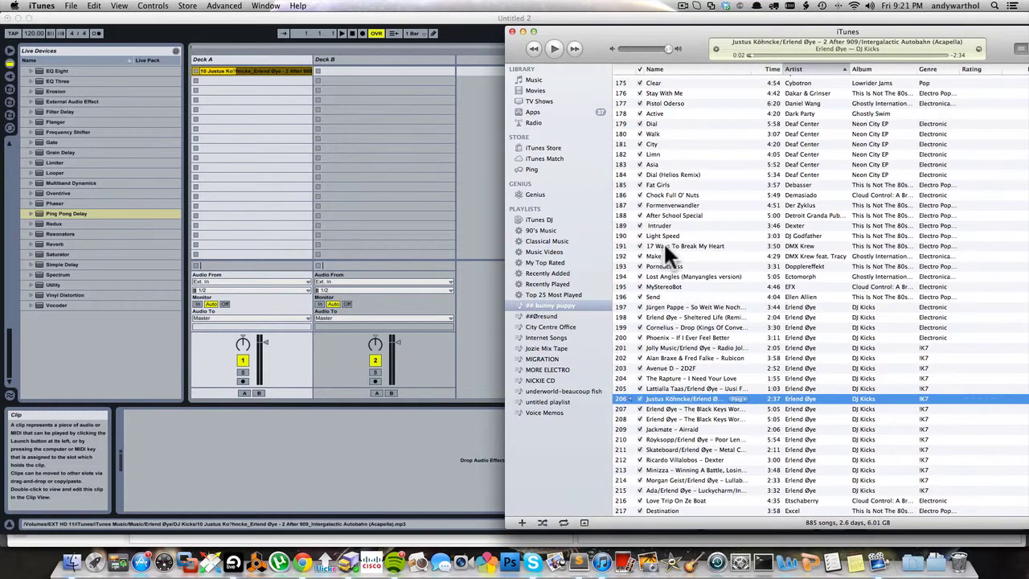
{"action": "left_click_drag", "start_coordinate": [663, 246], "coordinate": [363, 68]}
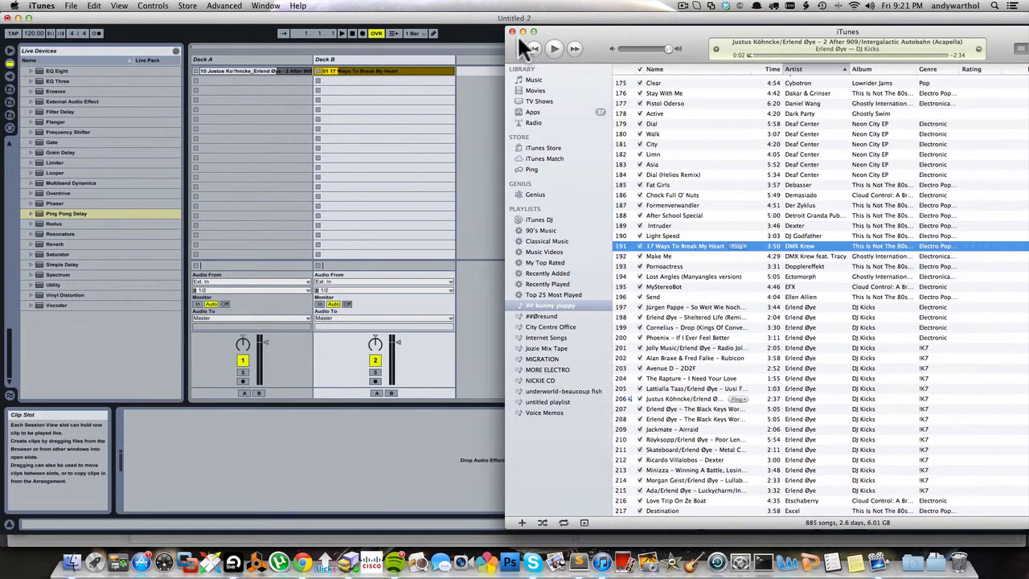
Minimize iTunes and widen the Deck A track slightly in Live.
{"action": "left_click", "coordinate": [311, 56]}
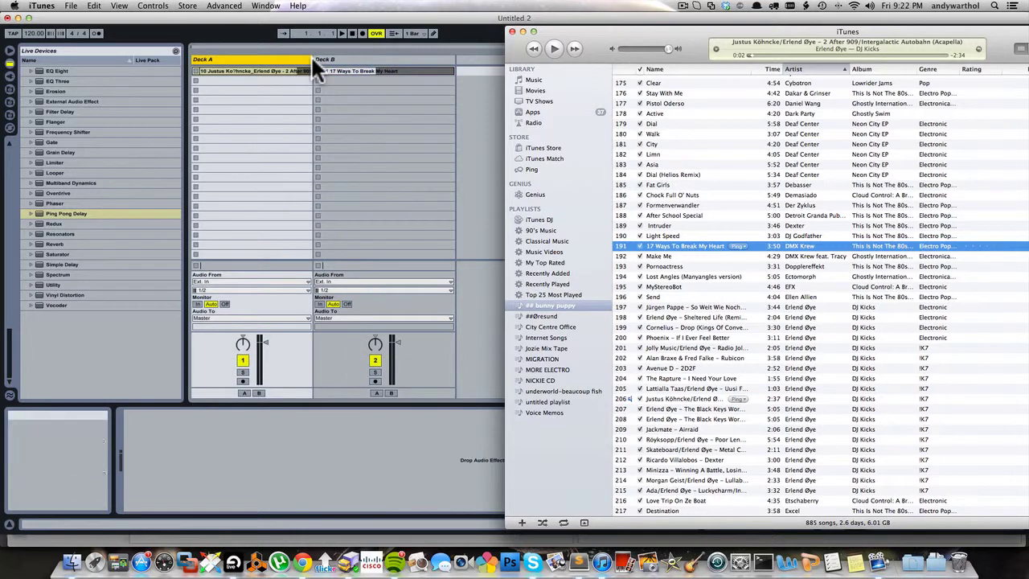
{"action": "left_click", "coordinate": [522, 31]}
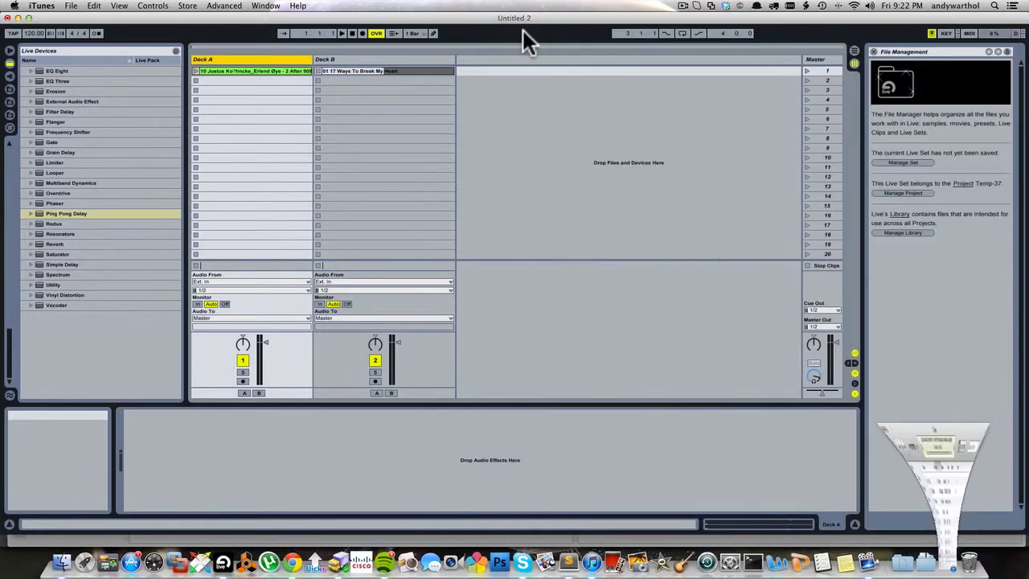
{"action": "left_click", "coordinate": [312, 58]}
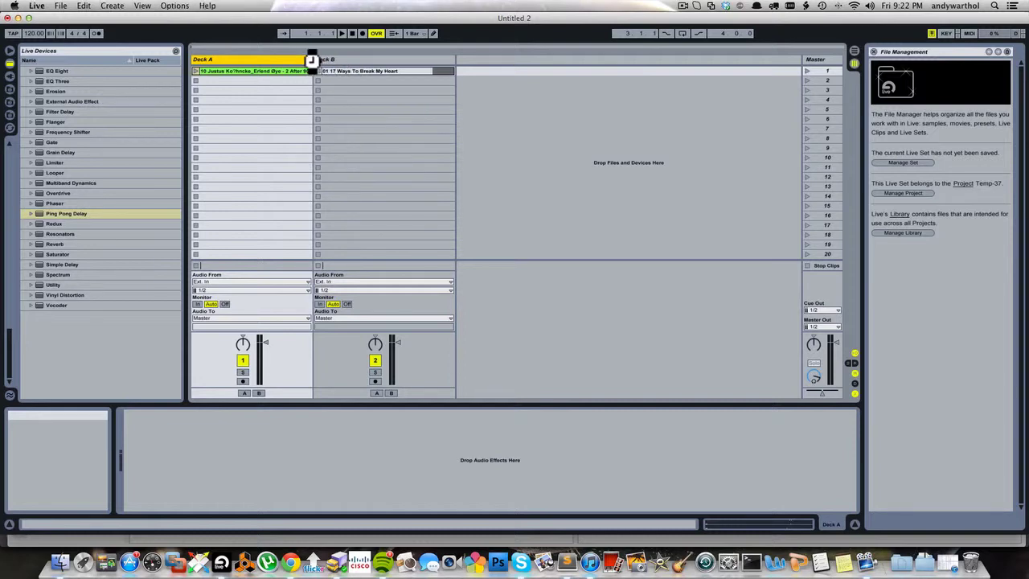
{"action": "left_click_drag", "start_coordinate": [311, 59], "coordinate": [336, 59]}
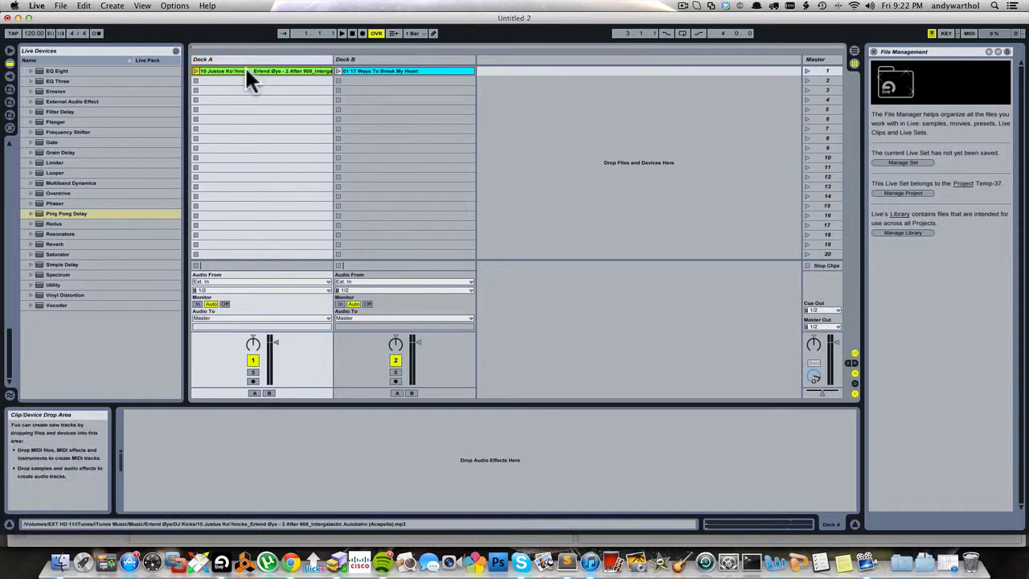
Examine the waveforms, warp markers and segment BPM of the Deck A and Deck B clips.
{"action": "double_click", "coordinate": [246, 69]}
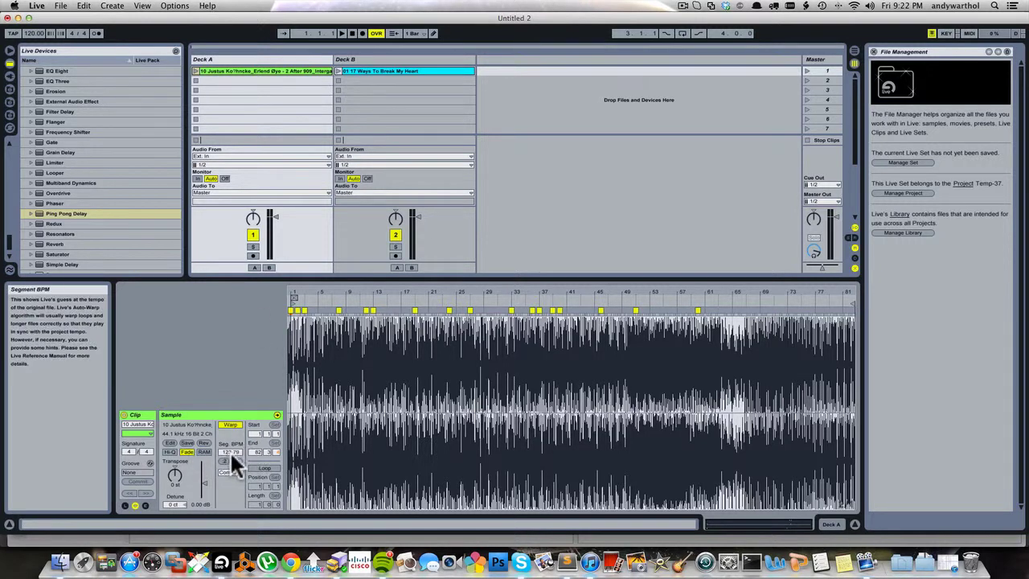
{"action": "left_click_drag", "start_coordinate": [228, 455], "coordinate": [226, 452]}
{"action": "left_click", "coordinate": [368, 70]}
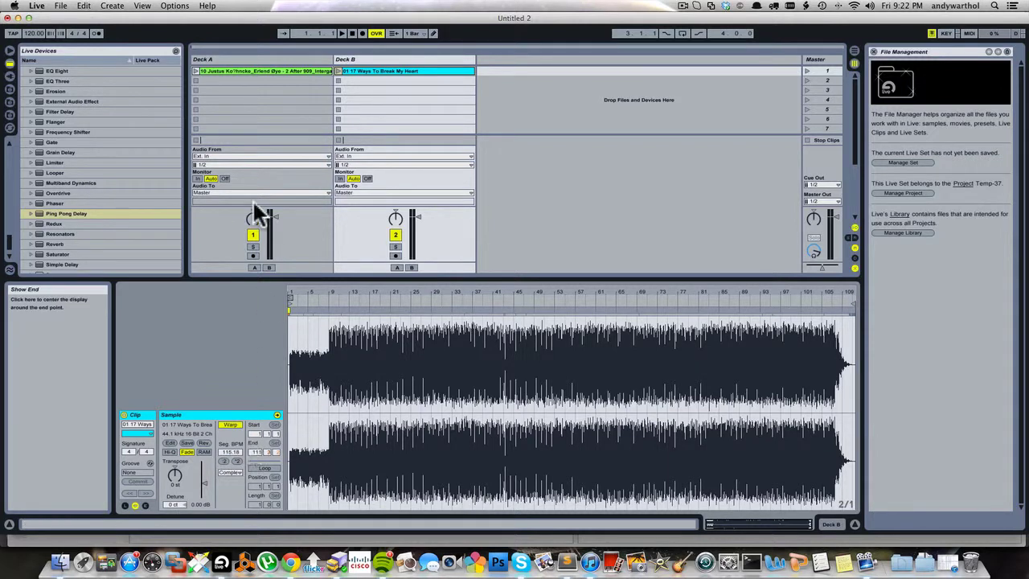
{"action": "key", "text": "ctrl"}
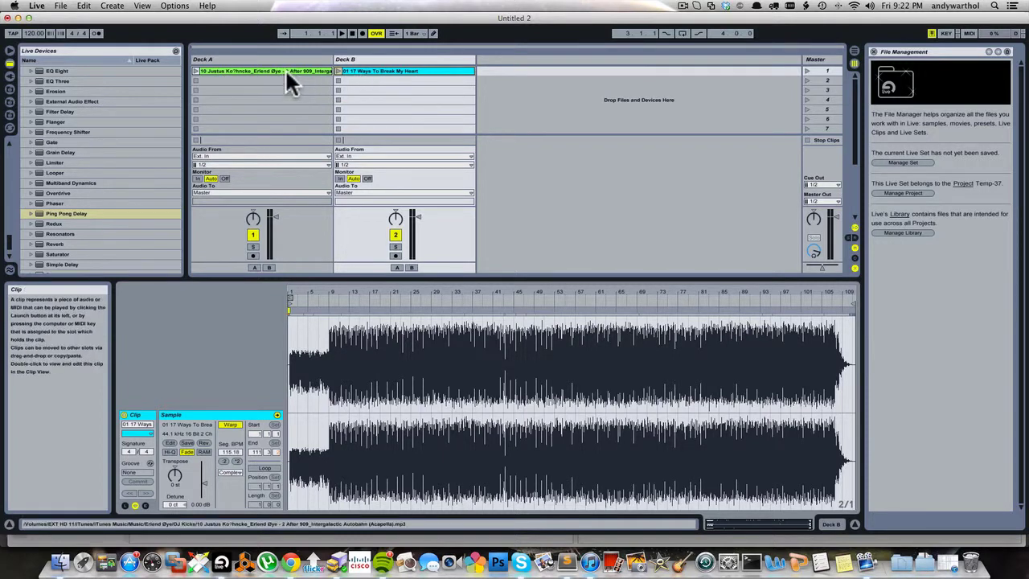
Move the Deck A clip's start marker to the beginning of its audio and launch the clip.
{"action": "left_click", "coordinate": [259, 70]}
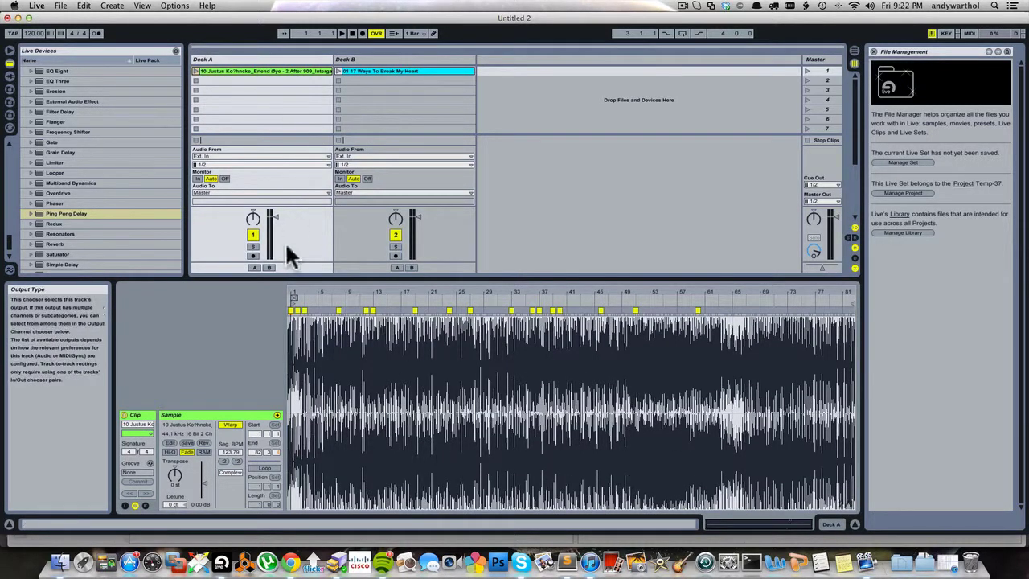
{"action": "left_click_drag", "start_coordinate": [299, 304], "coordinate": [302, 324]}
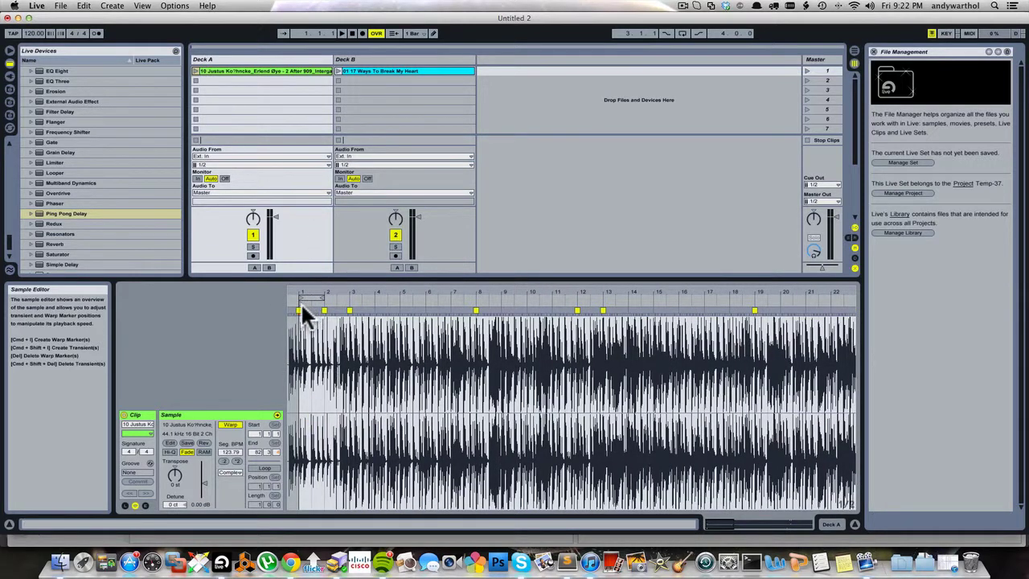
{"action": "mouse_move", "coordinate": [301, 297]}
{"action": "left_mouse_down"}
{"action": "mouse_move", "coordinate": [346, 312]}
{"action": "mouse_move", "coordinate": [301, 306]}
{"action": "left_mouse_up"}
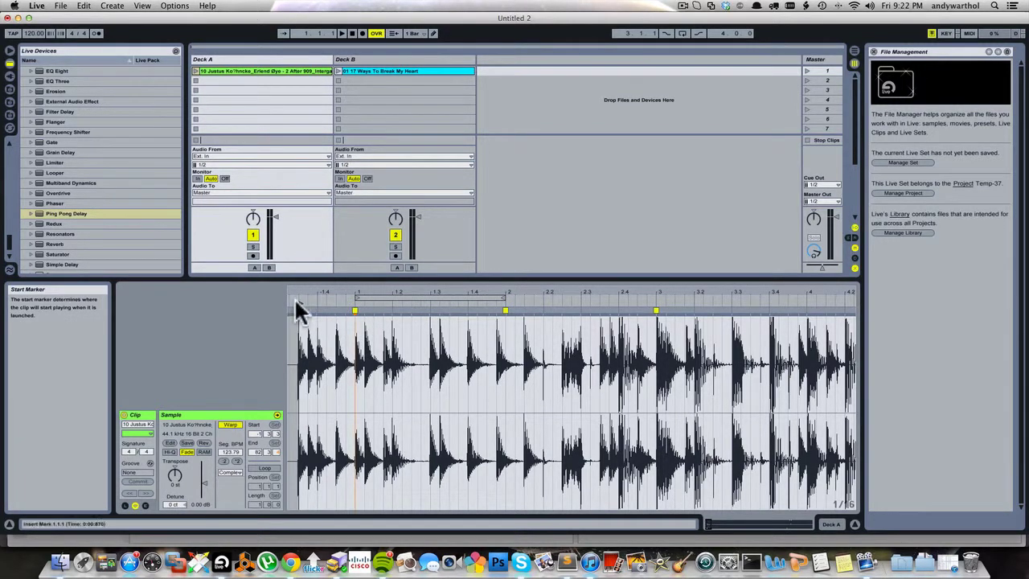
{"action": "left_click", "coordinate": [196, 71]}
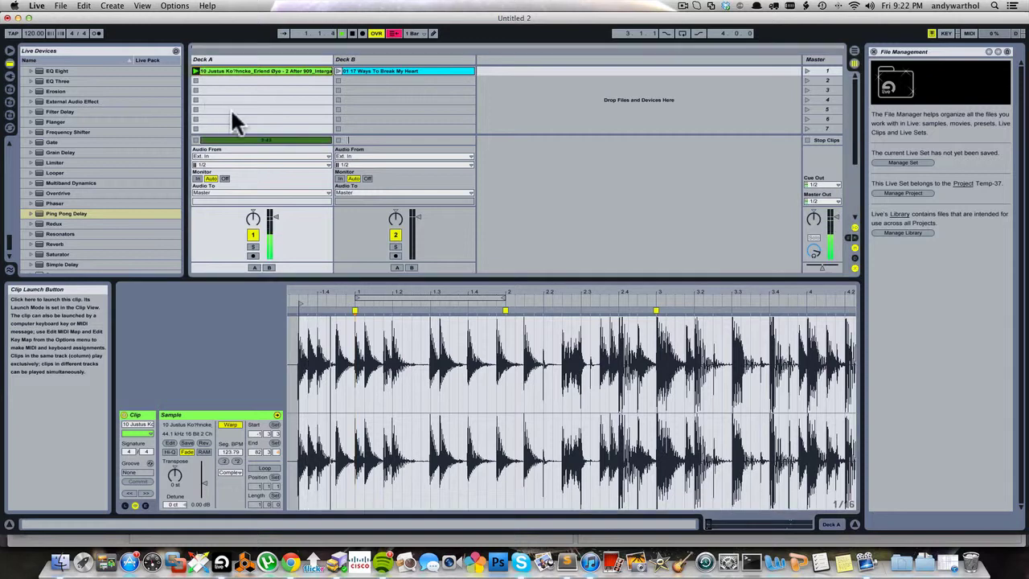
Add a warp marker on the transient at about beat 2.4 of the Deck A clip and set 1.1.1 there.
{"action": "double_click", "coordinate": [619, 310]}
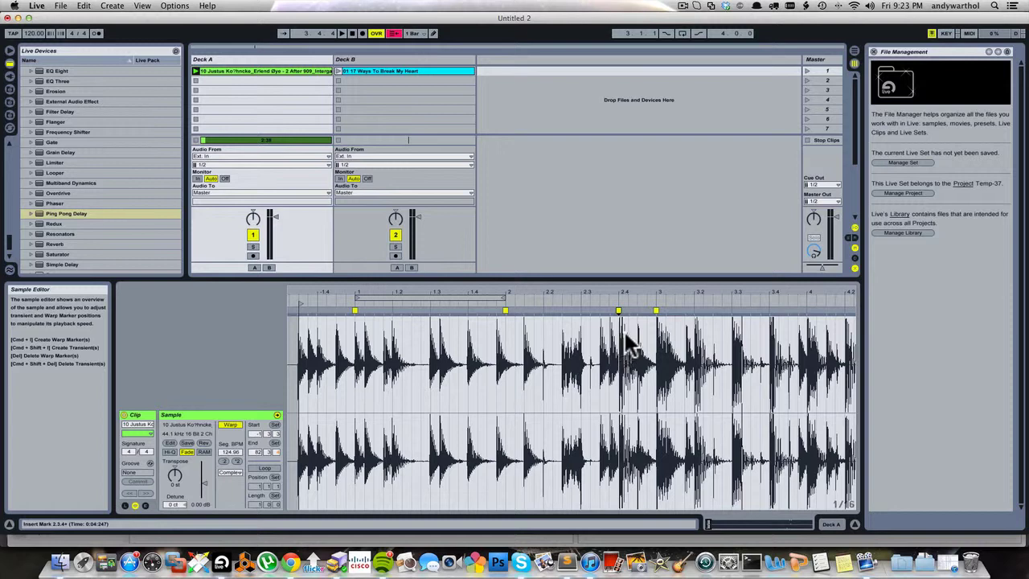
{"action": "left_click", "coordinate": [621, 312]}
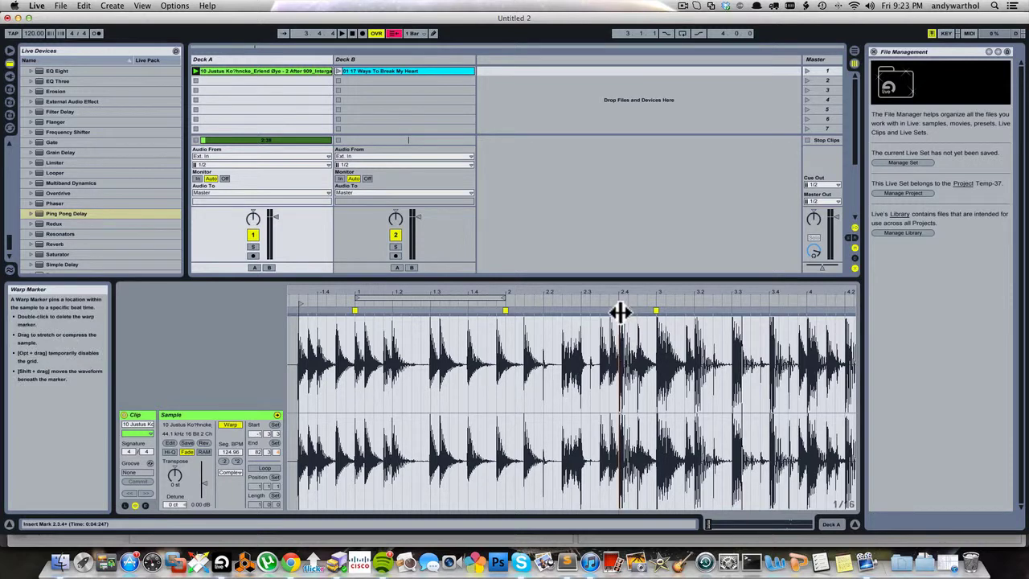
{"action": "right_click", "coordinate": [619, 312]}
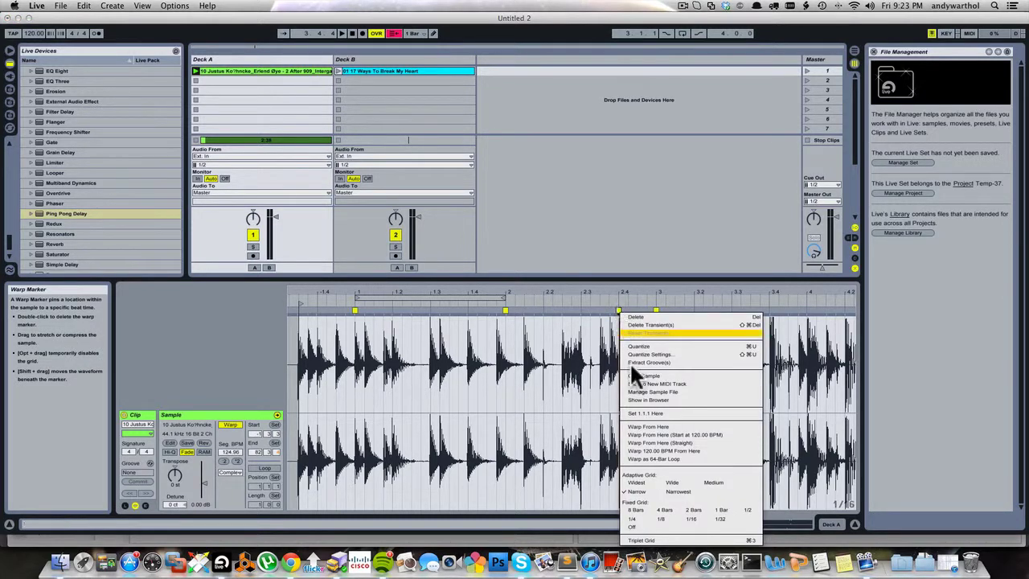
{"action": "left_click", "coordinate": [646, 413]}
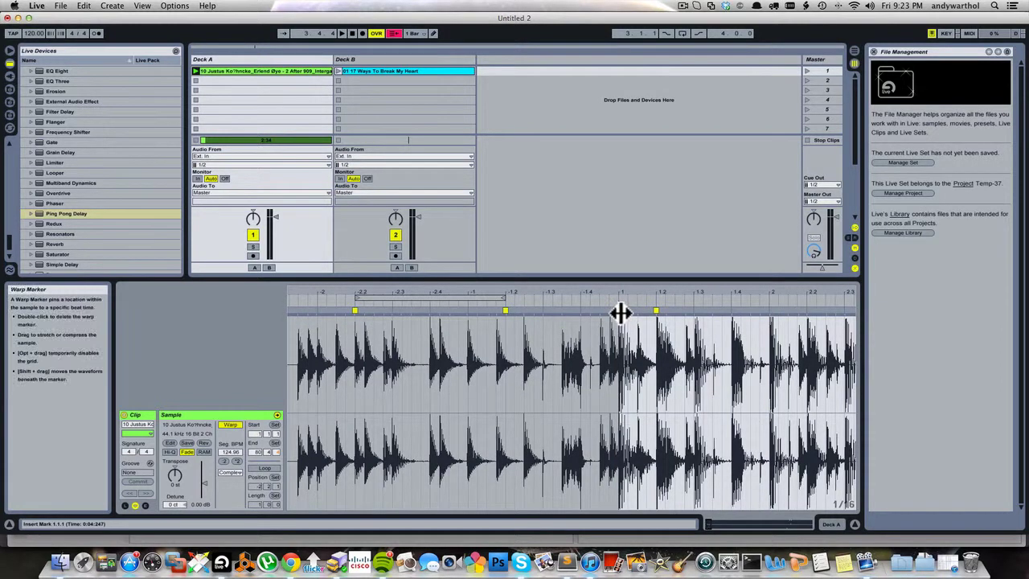
Audition the Deck A clip briefly, stop it, and apply Warp From Here at its 1.1.1 warp marker.
{"action": "left_click", "coordinate": [195, 70]}
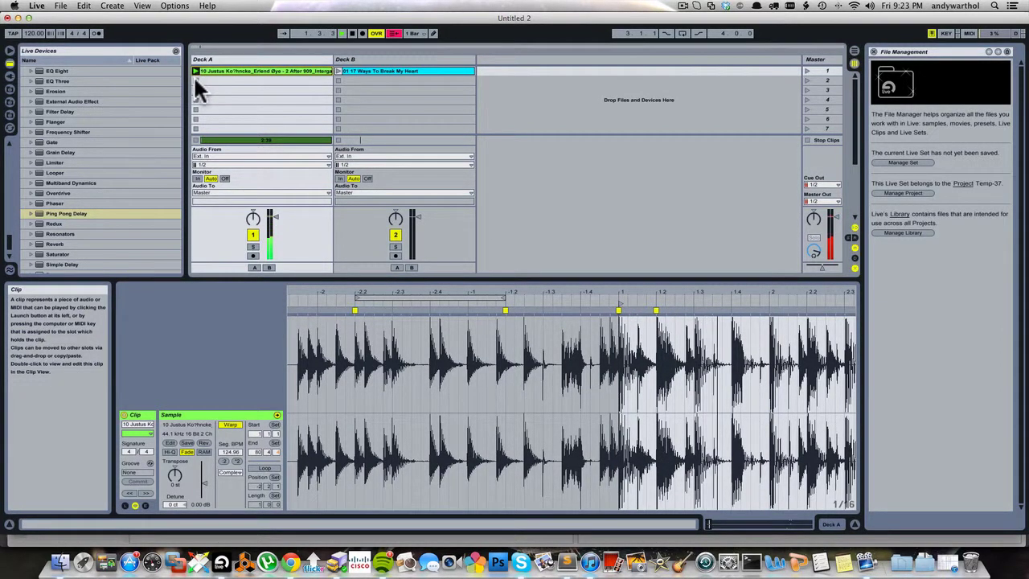
{"action": "left_click", "coordinate": [195, 79]}
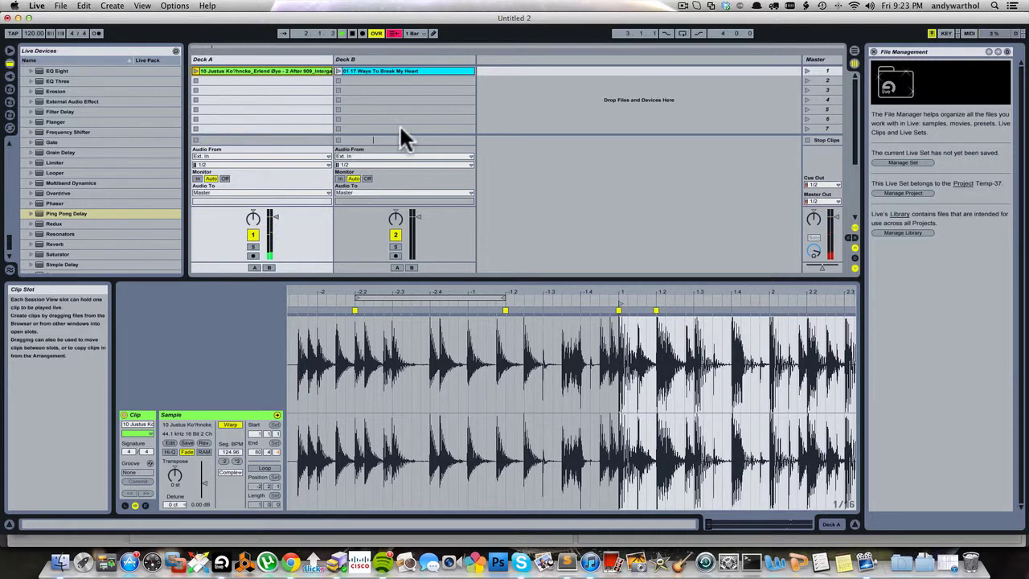
{"action": "right_click", "coordinate": [617, 308]}
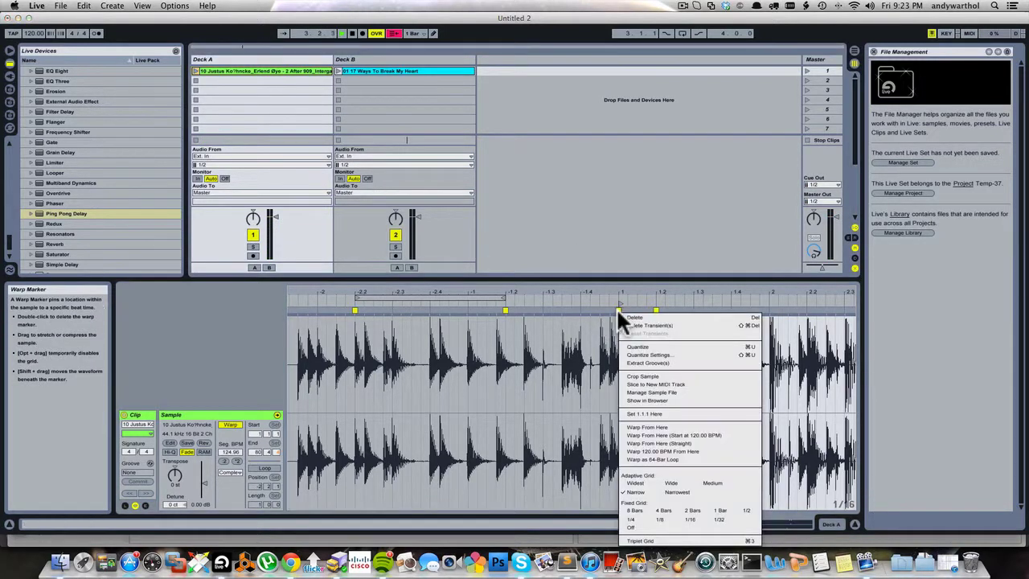
{"action": "left_click", "coordinate": [657, 427]}
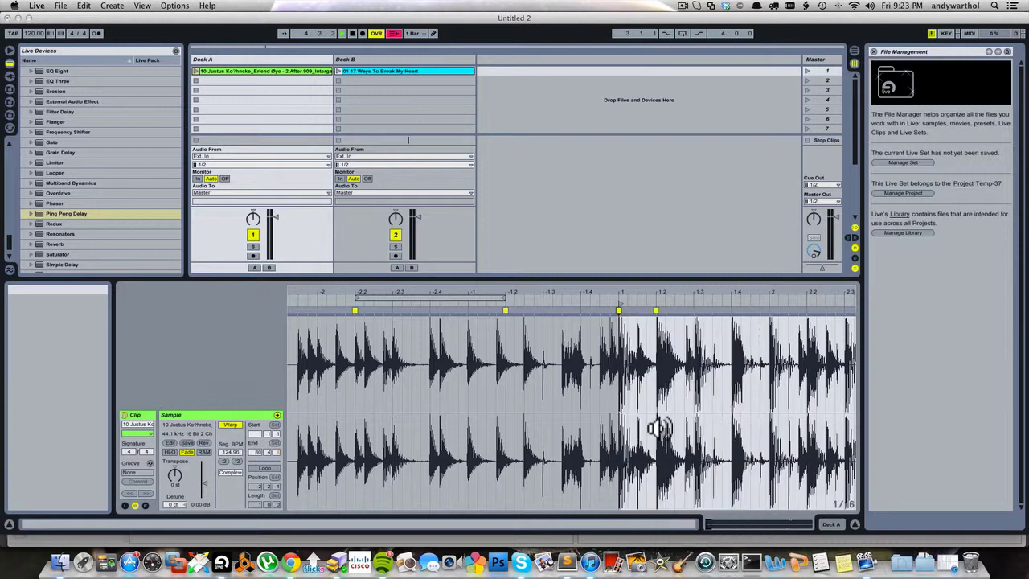
Enable the metronome and play the Deck A clip against it to check the beat alignment, stopping the clip when done.
{"action": "left_click", "coordinate": [98, 32]}
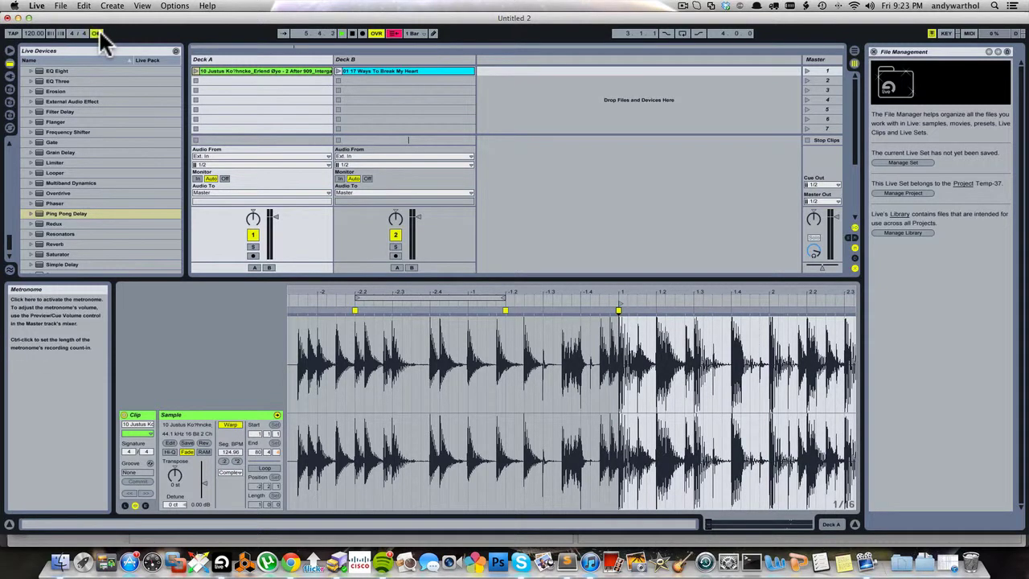
{"action": "left_click", "coordinate": [195, 70]}
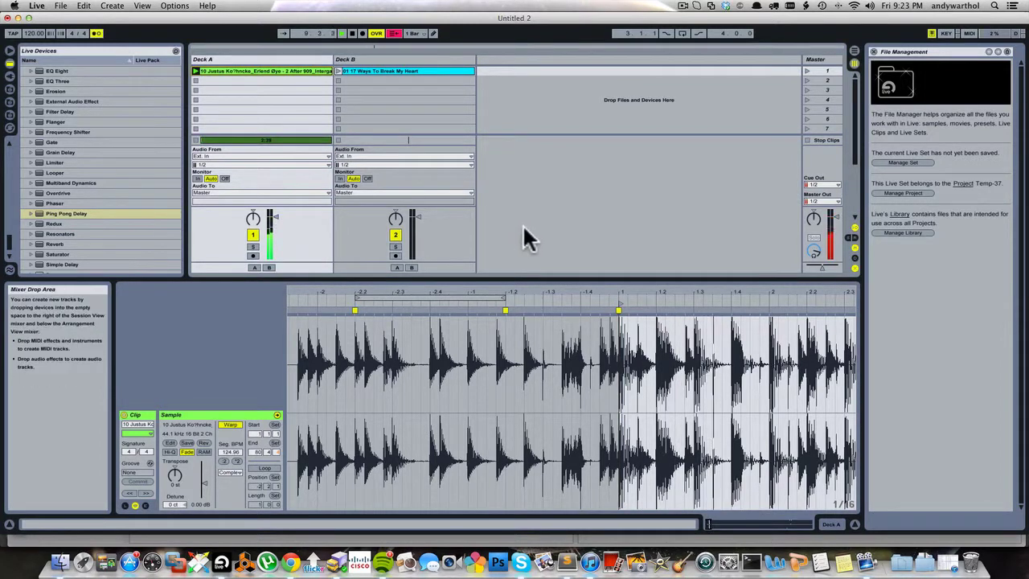
{"action": "left_click", "coordinate": [196, 80]}
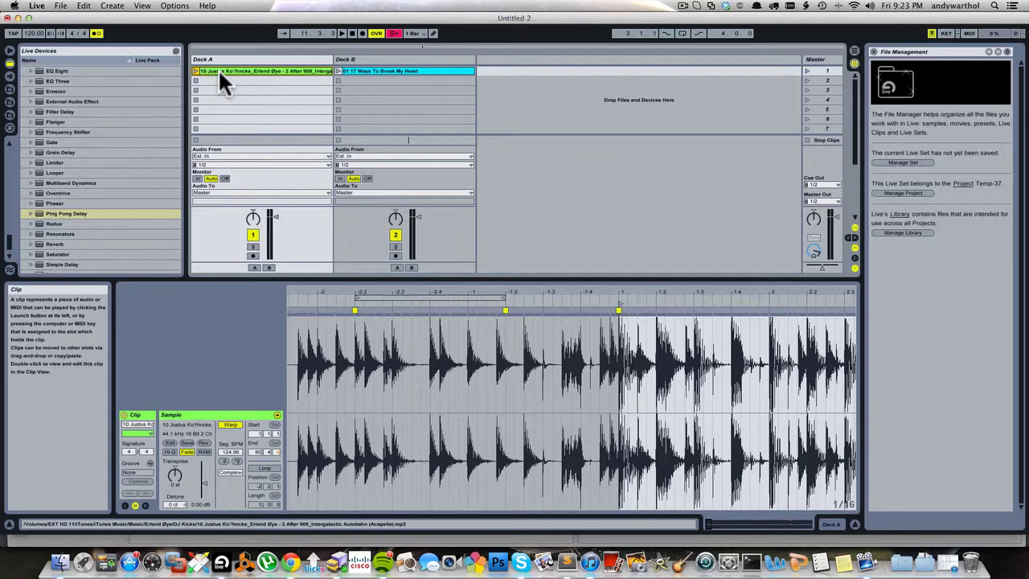
Save the Deck A clip's current warp settings with its sample file.
{"action": "left_click_drag", "start_coordinate": [413, 291], "coordinate": [414, 265]}
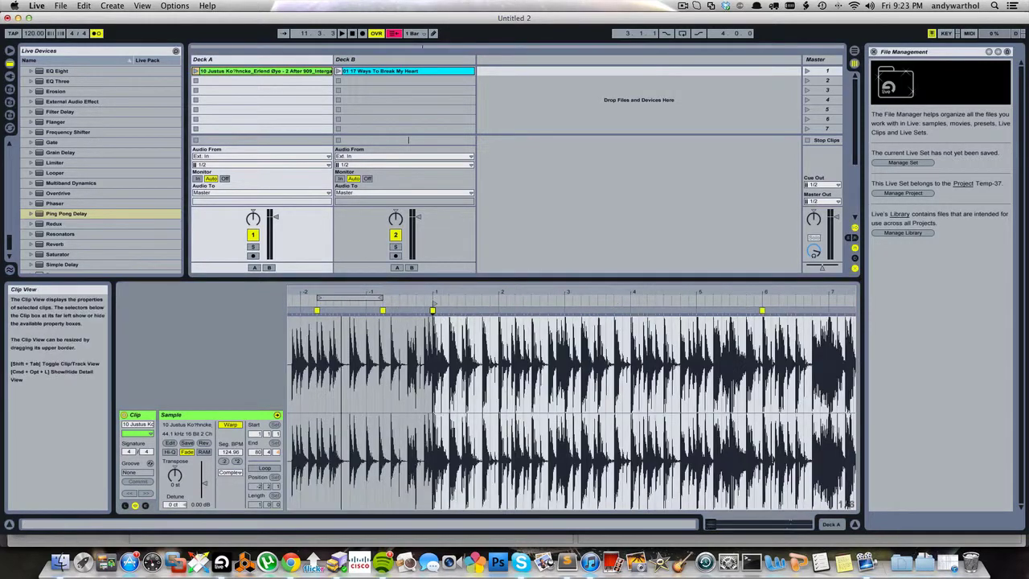
{"action": "left_click_drag", "start_coordinate": [341, 336], "coordinate": [338, 326]}
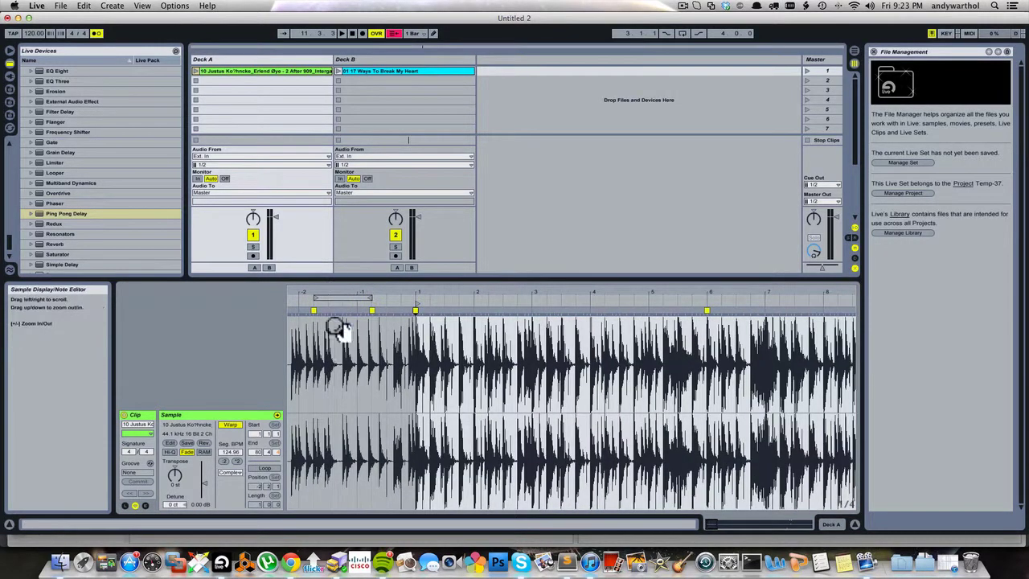
{"action": "left_click", "coordinate": [187, 444]}
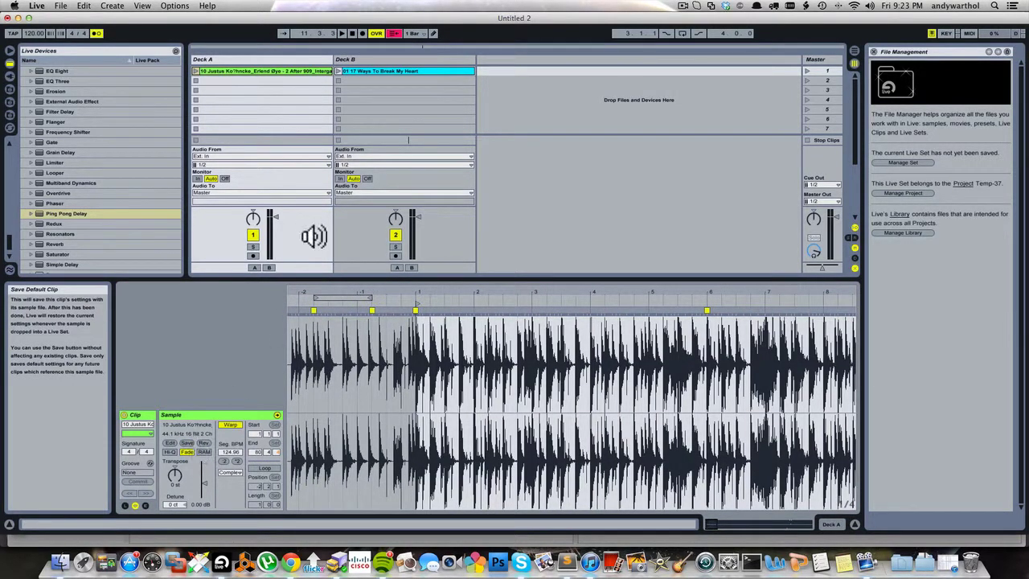
Display the Deck B clip, audition its intro against the metronome, and stop it with the metronome switched off.
{"action": "left_click", "coordinate": [364, 69]}
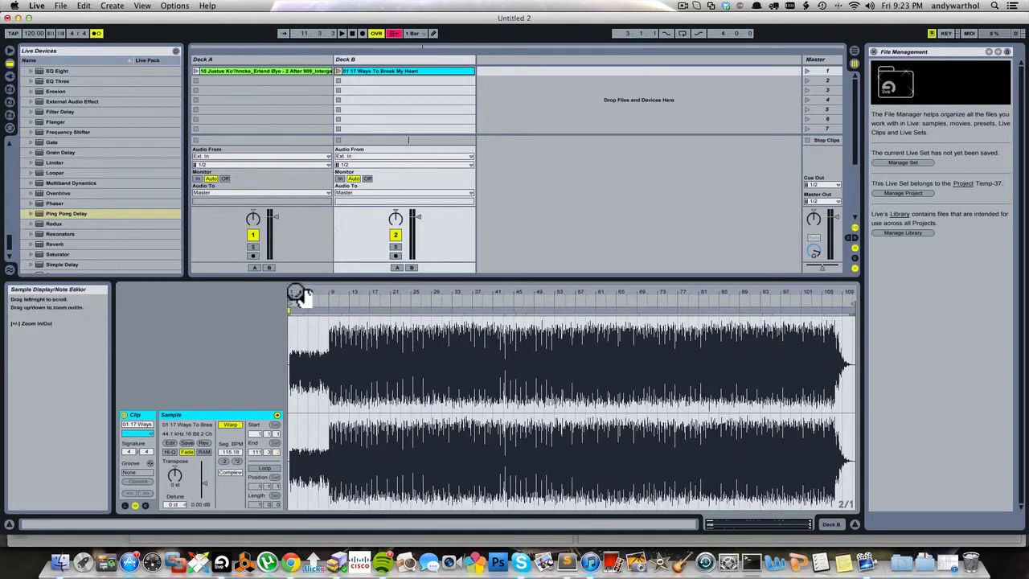
{"action": "left_click_drag", "start_coordinate": [298, 295], "coordinate": [298, 337]}
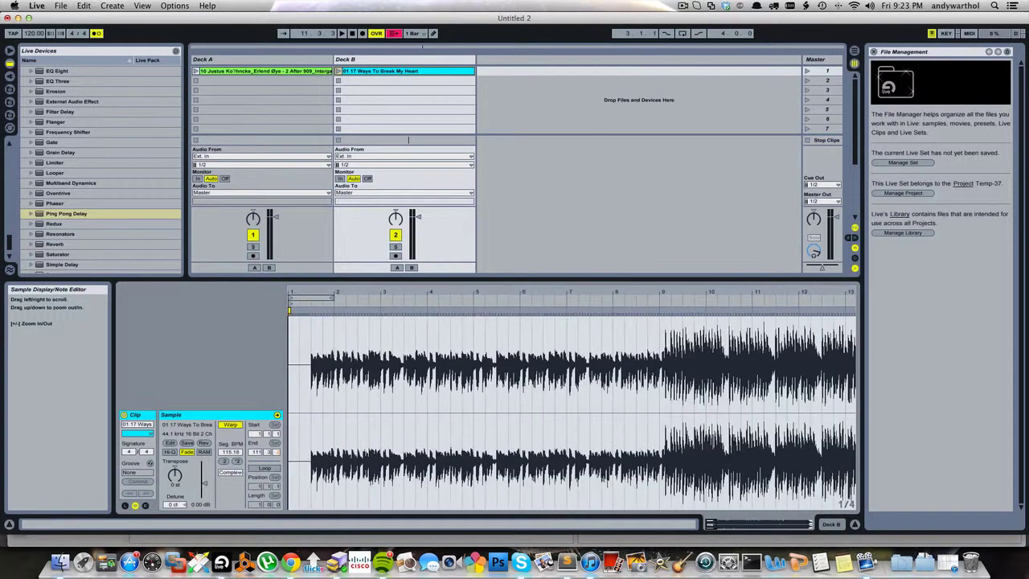
{"action": "left_click", "coordinate": [339, 71]}
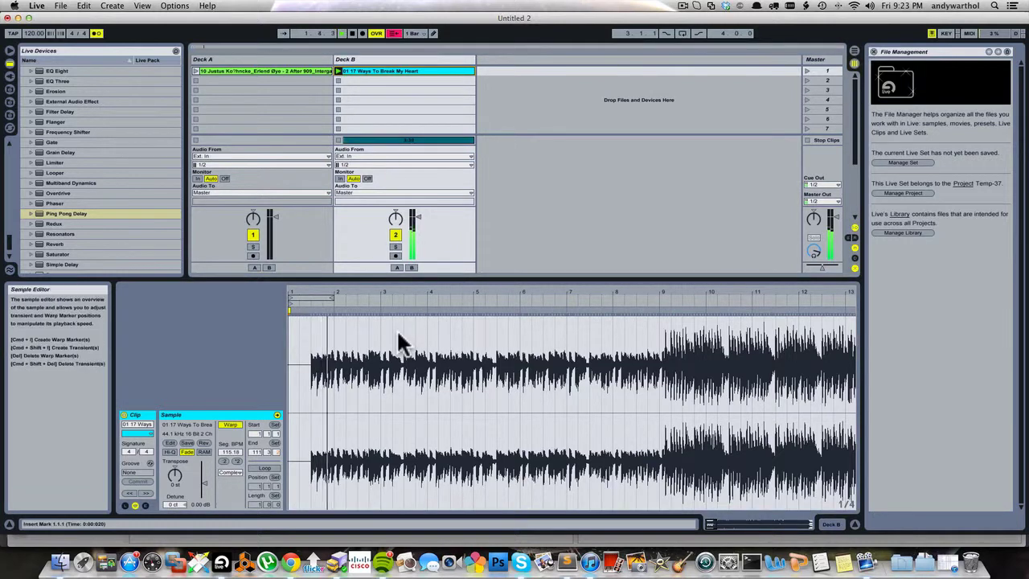
{"action": "left_click", "coordinate": [337, 80]}
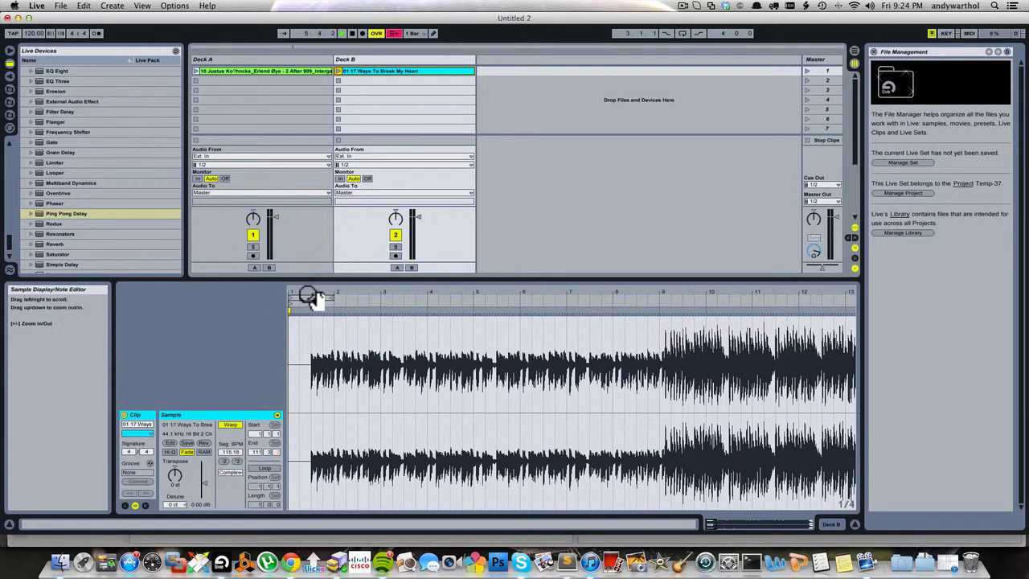
Add a warp marker on the first transient at about beat 1.3 of the Deck B clip, set 1.1.1 there and apply Warp From Here.
{"action": "left_click_drag", "start_coordinate": [309, 296], "coordinate": [319, 313]}
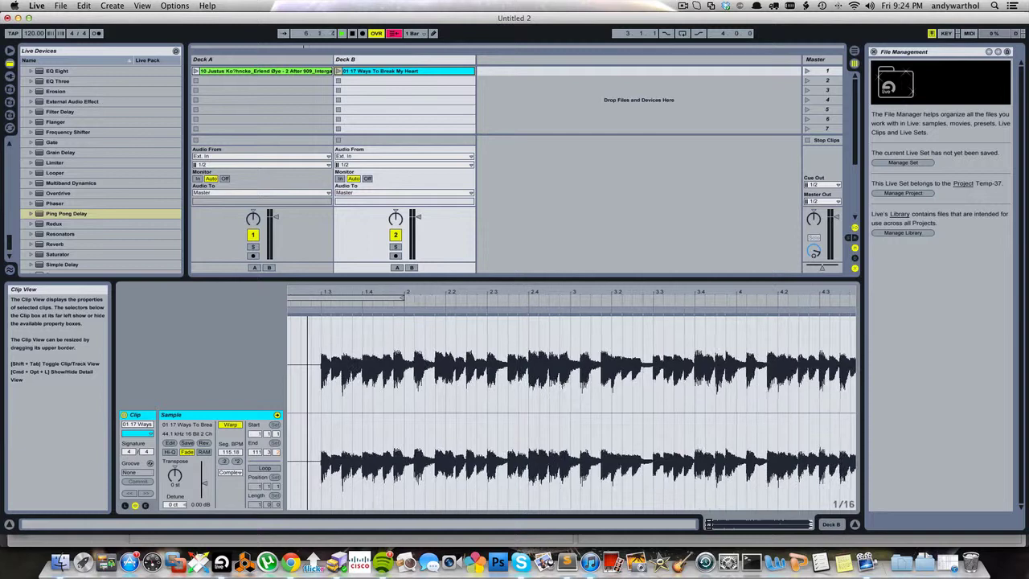
{"action": "left_click", "coordinate": [319, 314]}
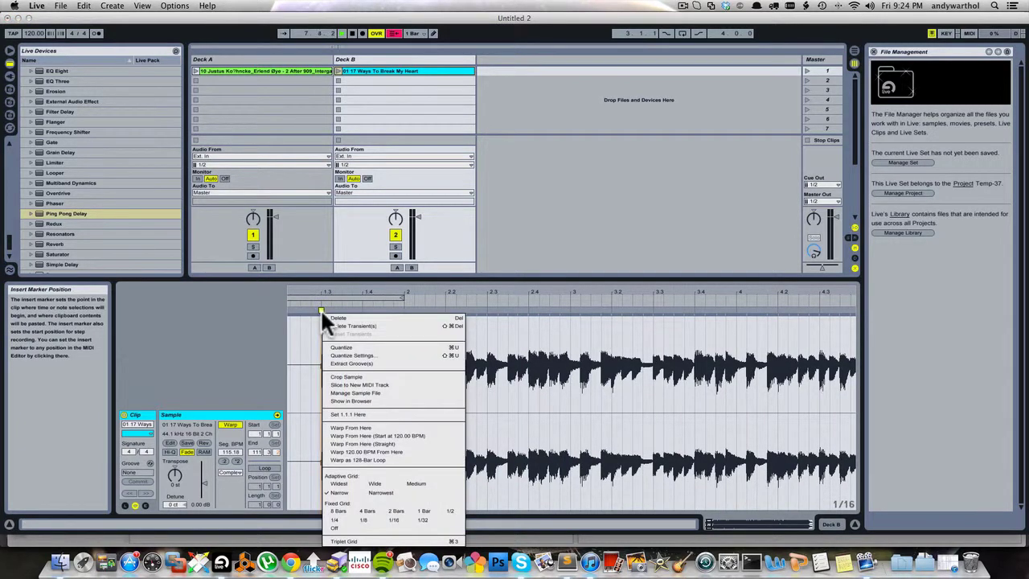
{"action": "left_click", "coordinate": [383, 413]}
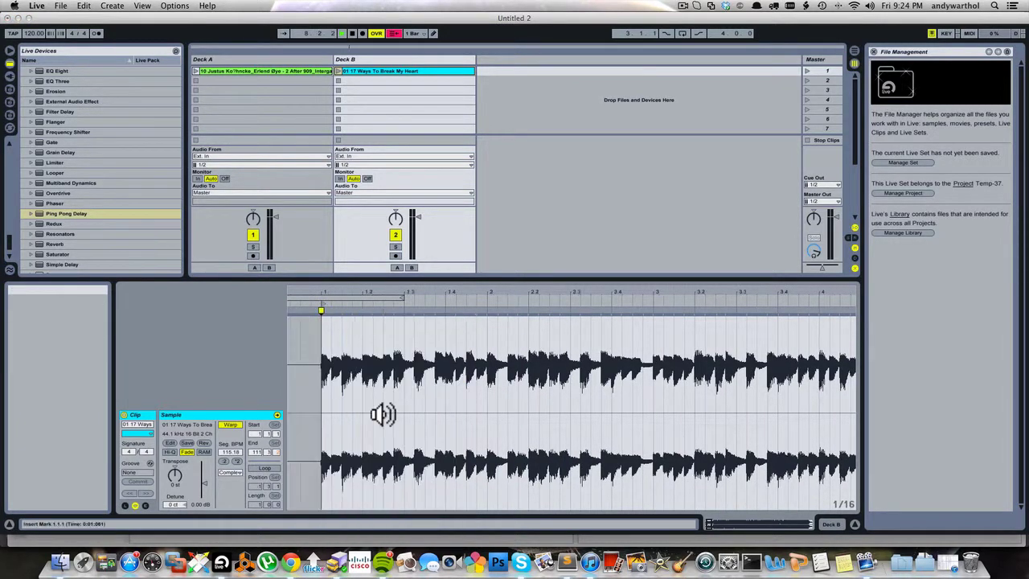
{"action": "right_click", "coordinate": [318, 311]}
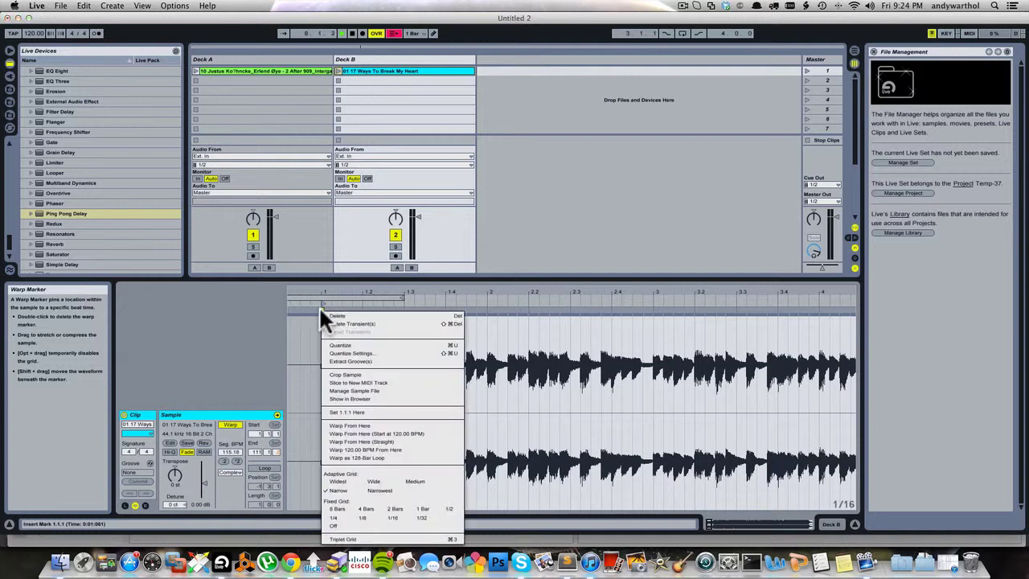
{"action": "left_click", "coordinate": [369, 426]}
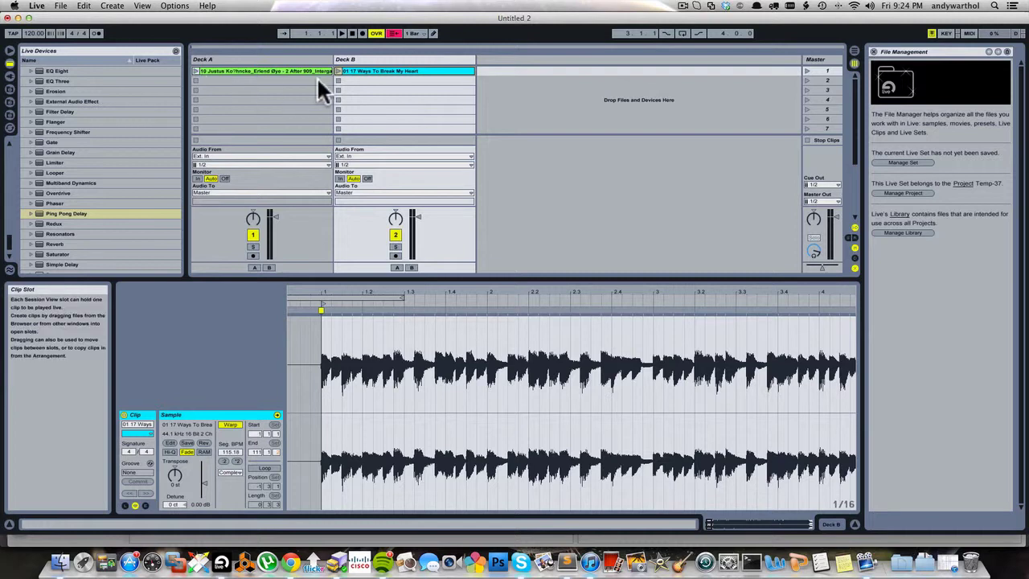
Launch the Deck B clip and bring in the Deck A clip alongside it, showing a wider span of Deck A's warp markers.
{"action": "left_click", "coordinate": [338, 71]}
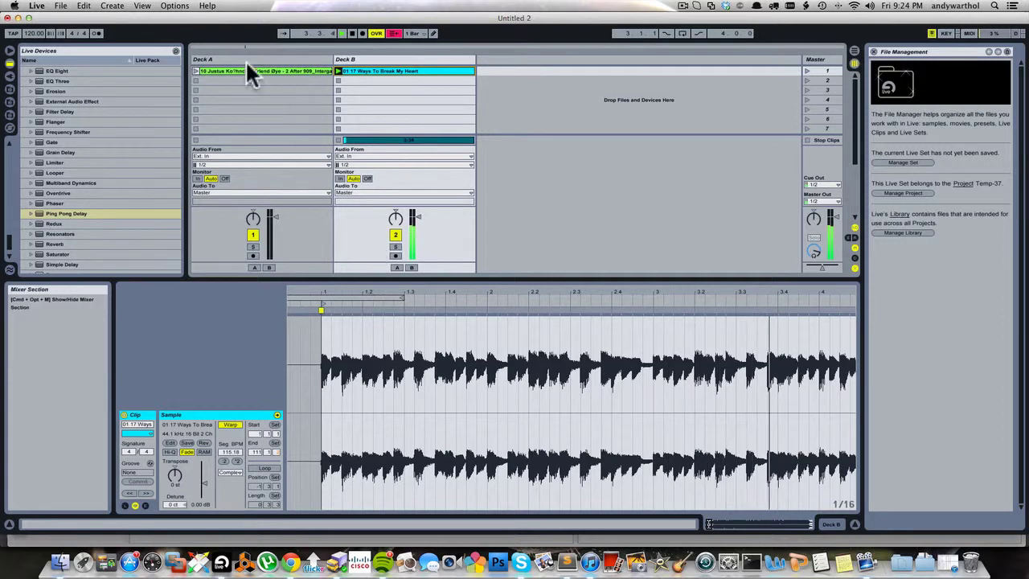
{"action": "left_click", "coordinate": [196, 71]}
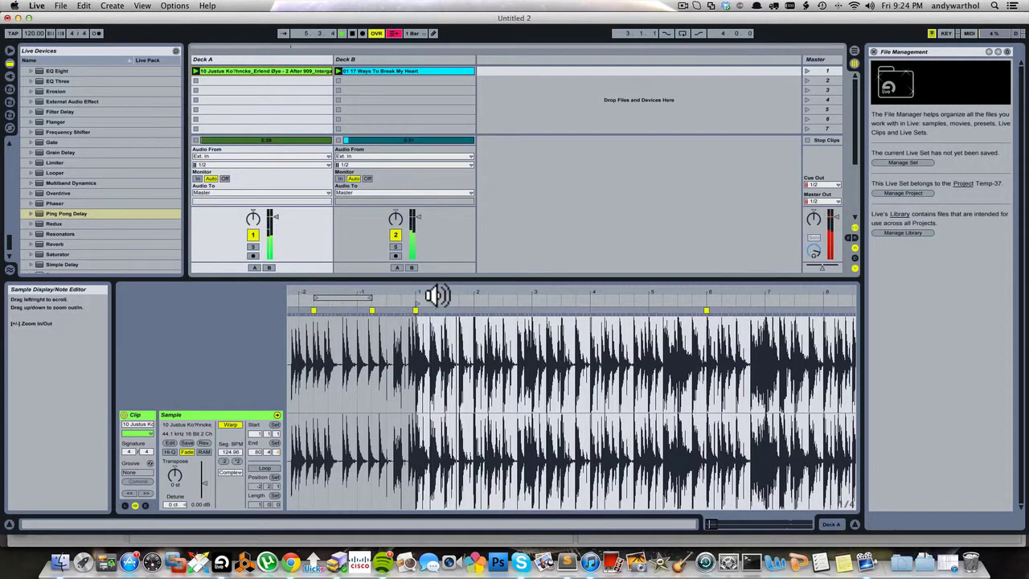
{"action": "left_click_drag", "start_coordinate": [437, 296], "coordinate": [438, 258]}
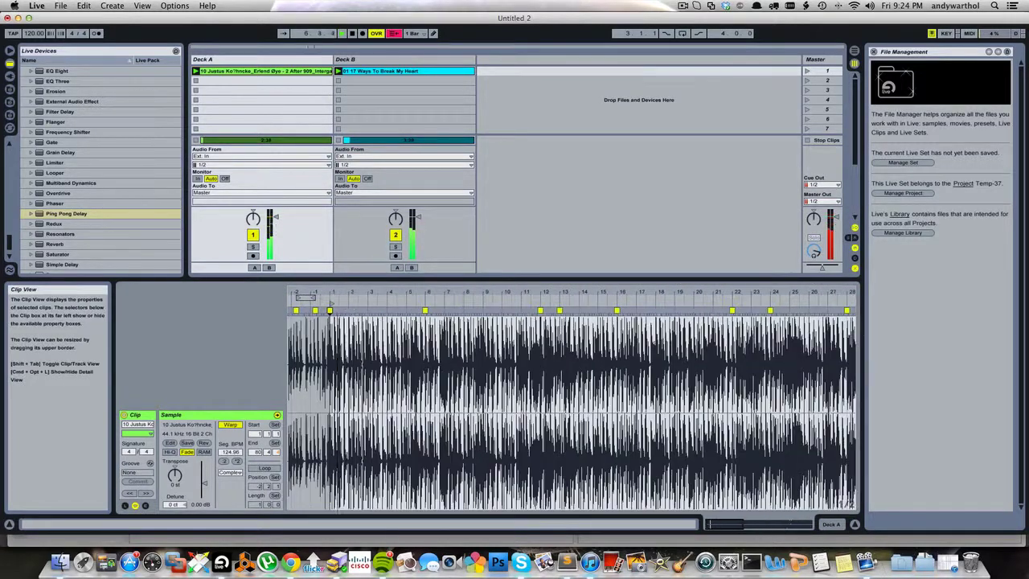